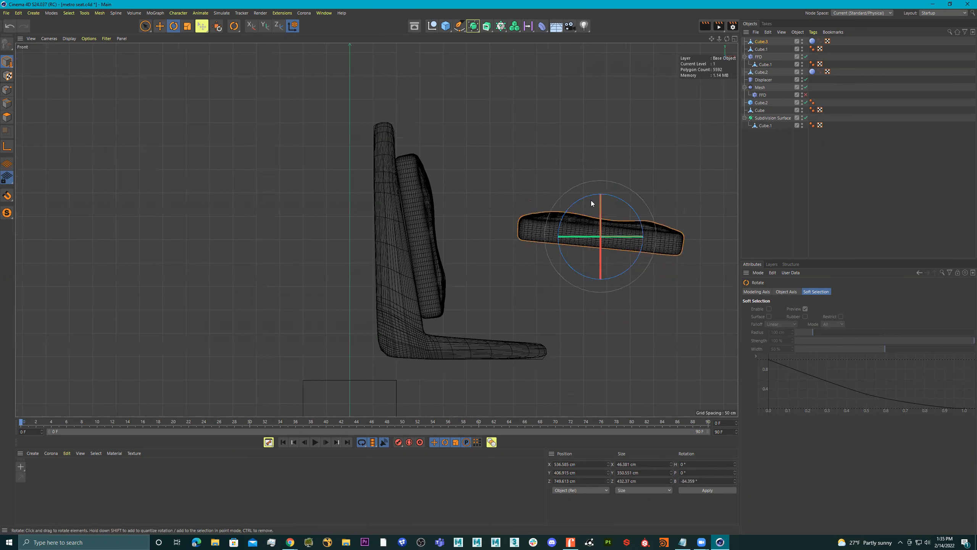
- Move the seat cushion in the front view onto the bench's horizontal base, at about X 334.9 cm and Y 203.6 cm
left_click_drag(643, 198, 549, 292)
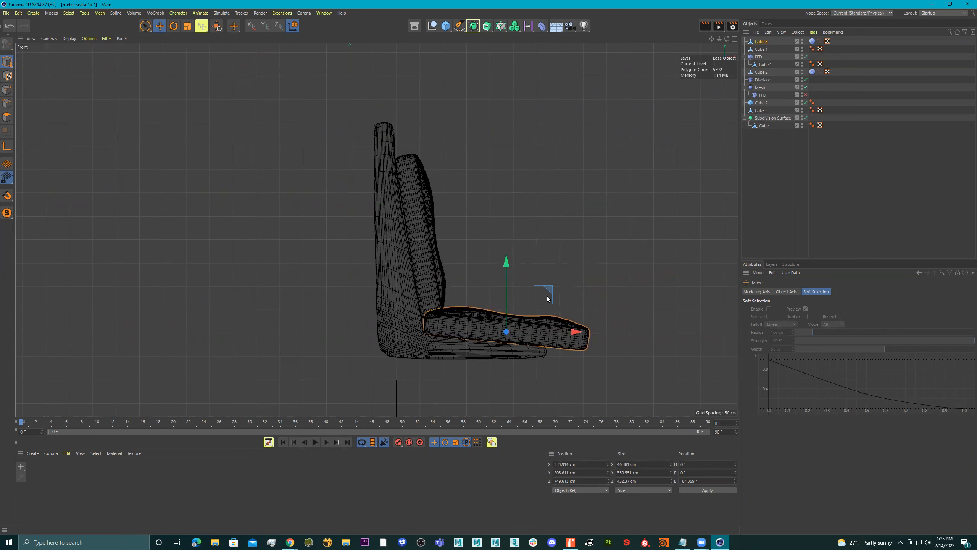
scroll(570, 296, "up", 5)
key("r")
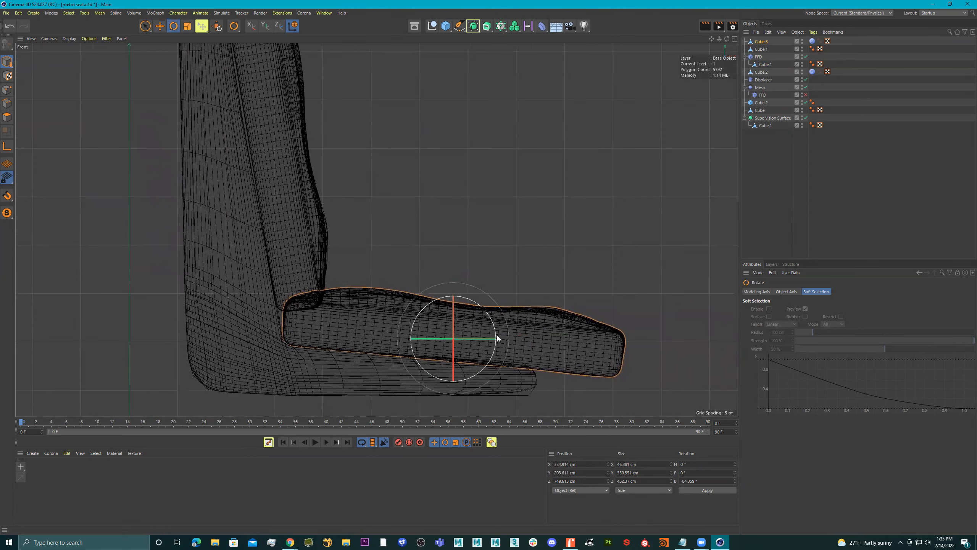
key("e")
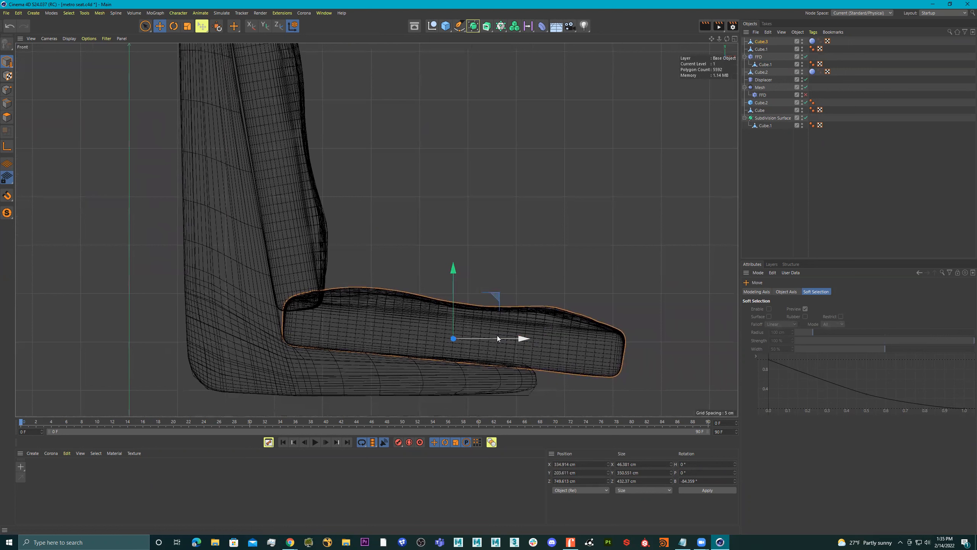
- Scale the seat cushion along its own length axis to about 301 cm so it fits the bench base
key("w")
key("w")
key("w")
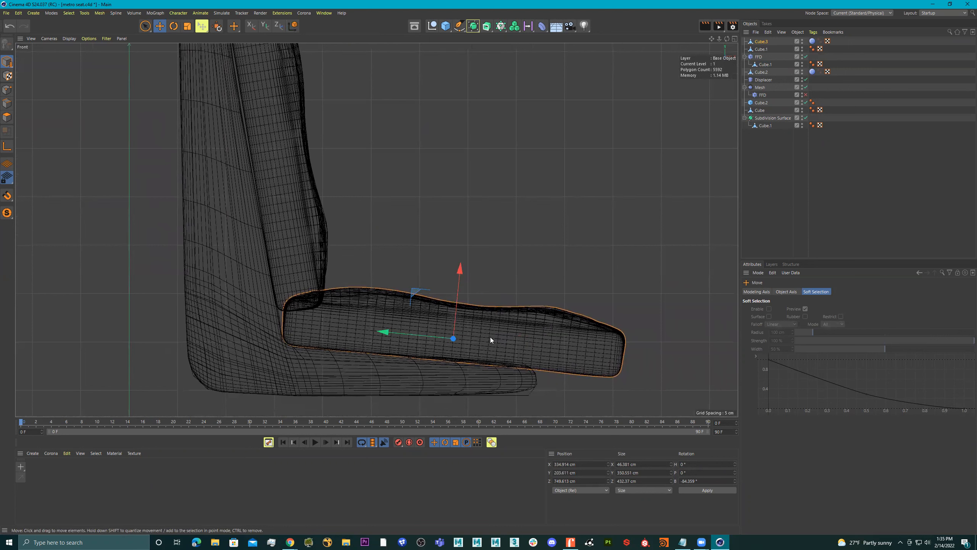
key("w")
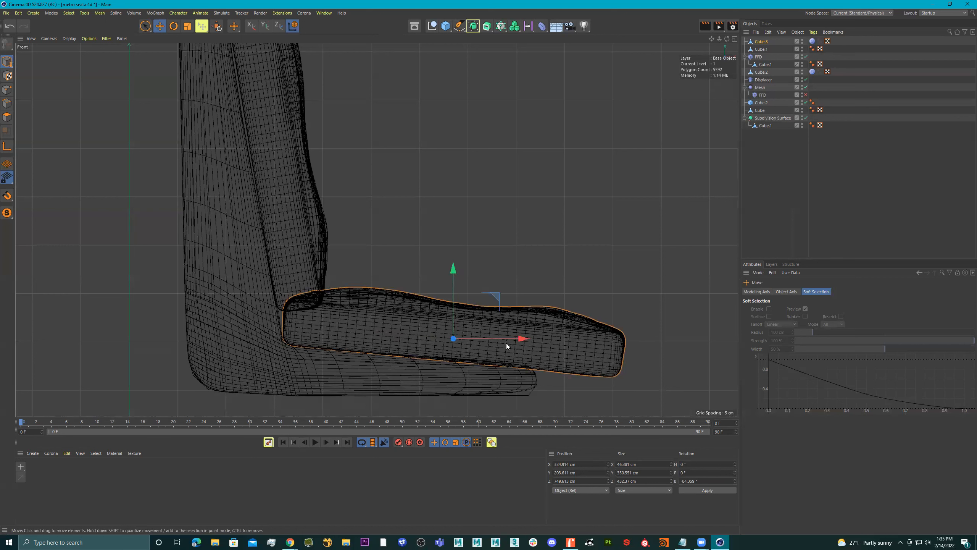
key("w")
key("w")
key("t")
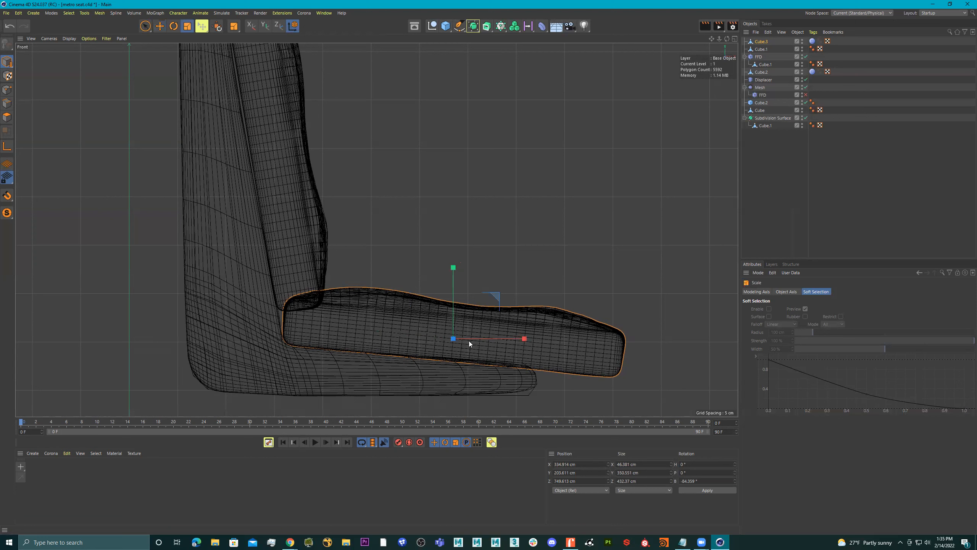
key("w")
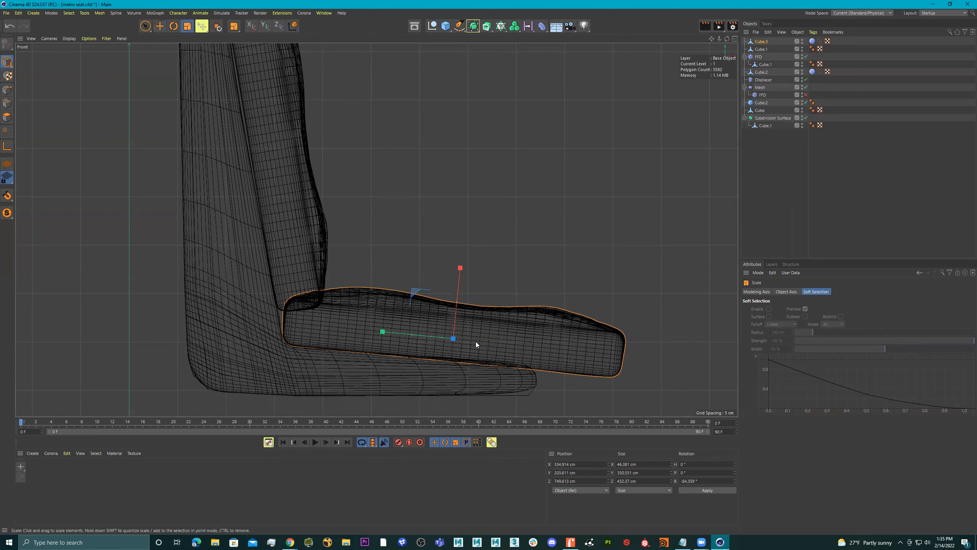
left_click_drag(384, 331, 419, 334)
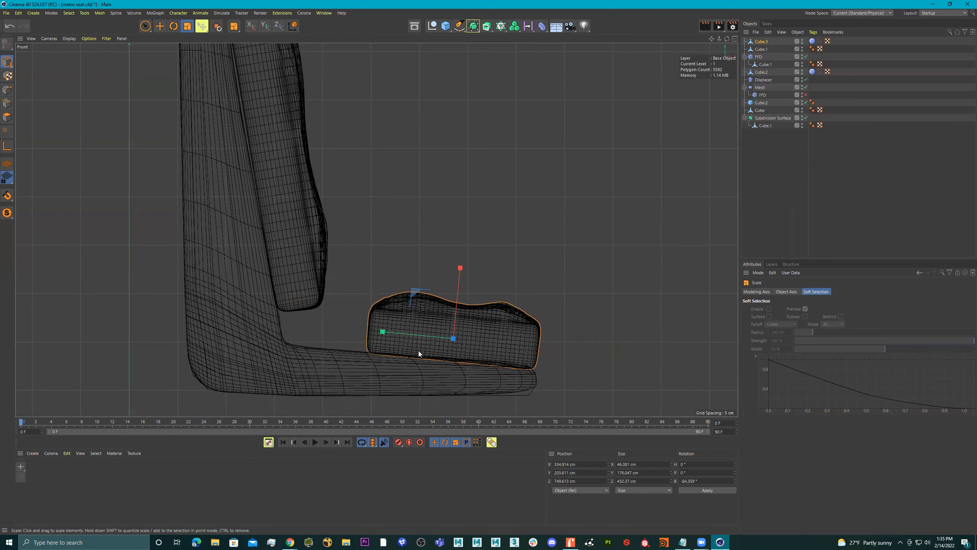
left_click_drag(387, 331, 322, 331)
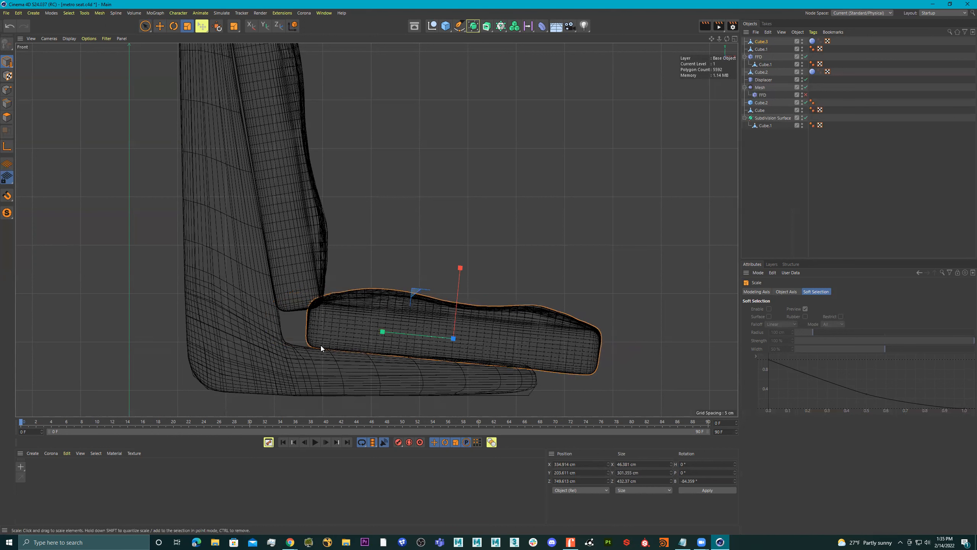
- Shorten the seat cushion to about 280 cm and slide it back along its own axis to about X 293.7 cm
key("w")
mouse_move(524, 338)
left_mouse_down()
mouse_move(486, 341)
mouse_move(541, 340)
mouse_move(520, 340)
left_mouse_up()
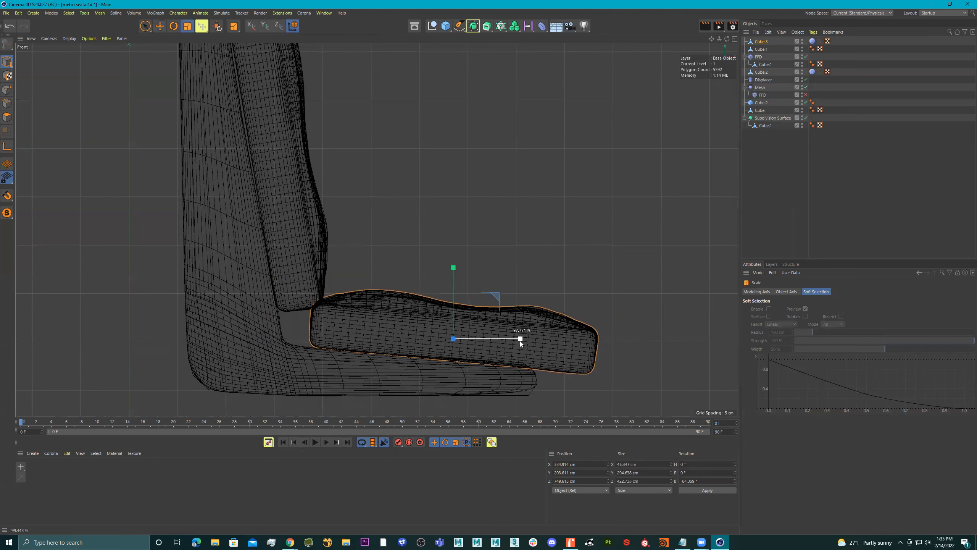
key("w")
left_click_drag(384, 331, 352, 325)
key("e")
middle_click(351, 325)
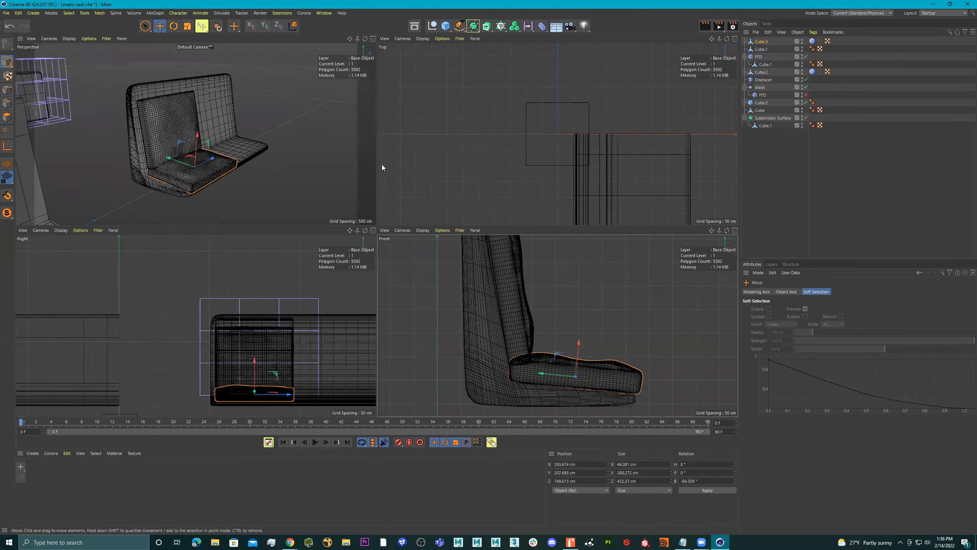
- Scale the seat cushion's thickness to about 53 cm and lower it into the bench base, at about Y 185.1 cm
middle_click(338, 175)
left_click_drag(338, 175, 355, 236, "alt")
mouse_move(395, 265)
left_mouse_down("alt")
mouse_move(334, 256)
mouse_move(372, 255)
mouse_move(361, 251)
mouse_move(401, 266)
mouse_move(408, 256)
mouse_move(380, 265)
left_mouse_up("alt")
left_click(315, 258)
key("r")
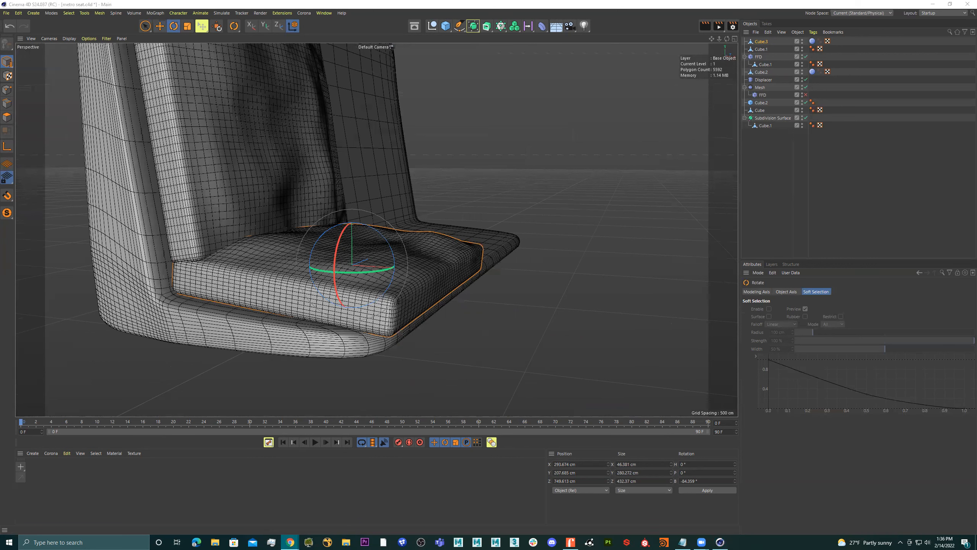
left_click_drag(469, 271, 434, 264, "alt")
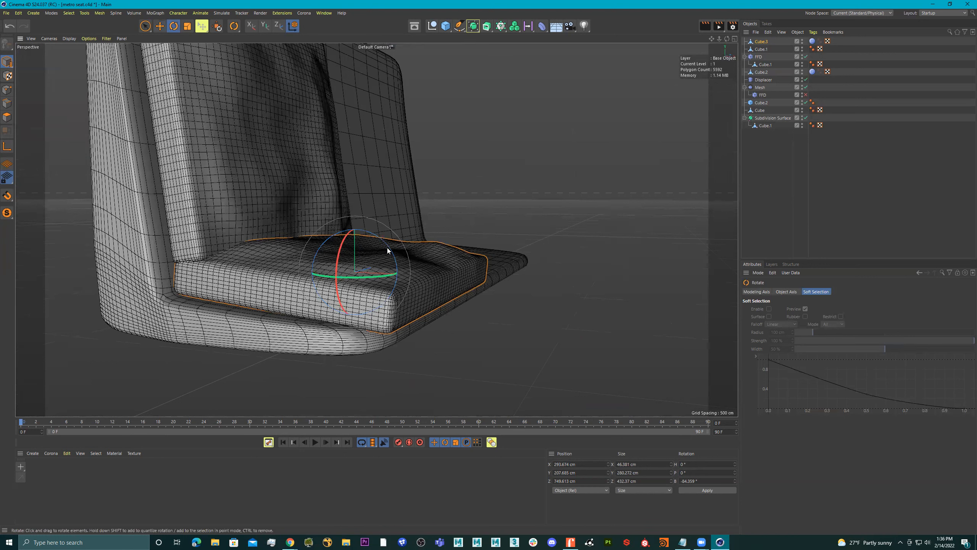
key("t")
left_click_drag(360, 211, 357, 220)
key("e")
left_click_drag(403, 244, 475, 296, "alt")
mouse_move(468, 260)
left_mouse_down("alt")
mouse_move(436, 277)
mouse_move(450, 282)
mouse_move(475, 259)
left_mouse_up("alt")
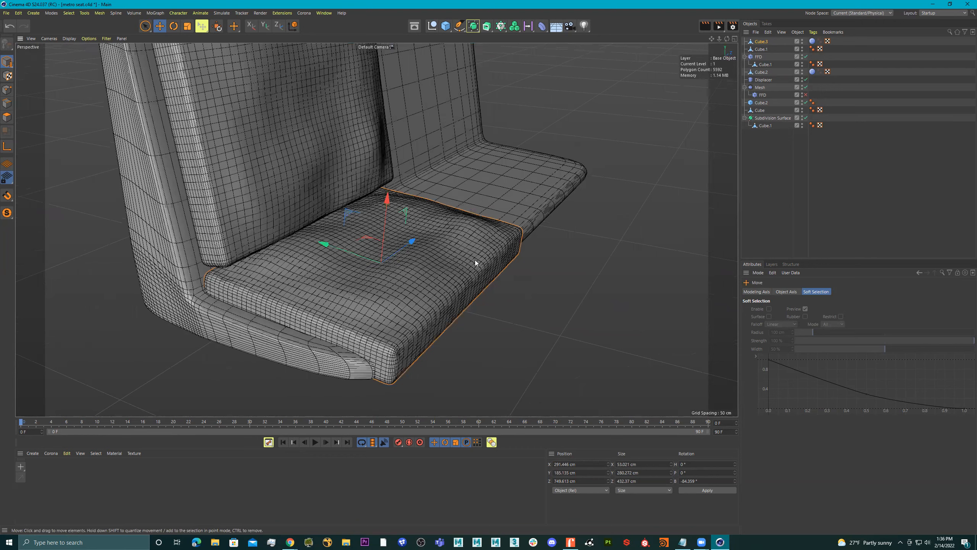
- Switch to the Sculpt layout and activate the Inflate brush for the seat cushion
left_click(938, 14)
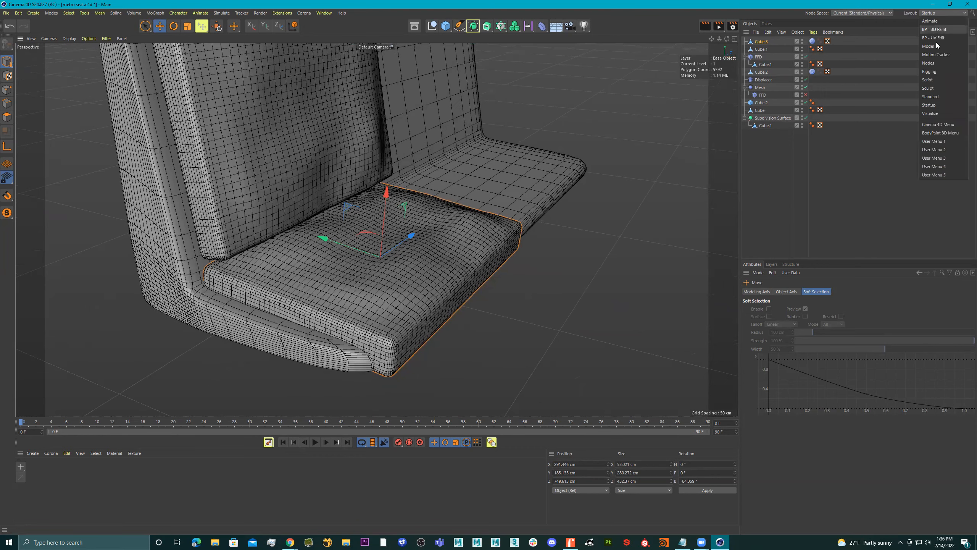
left_click(940, 87)
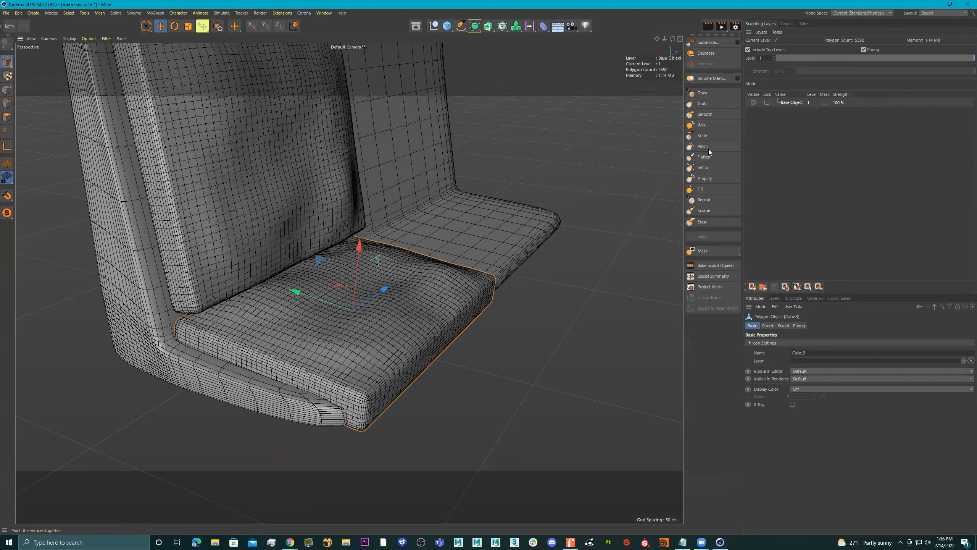
left_click(703, 168)
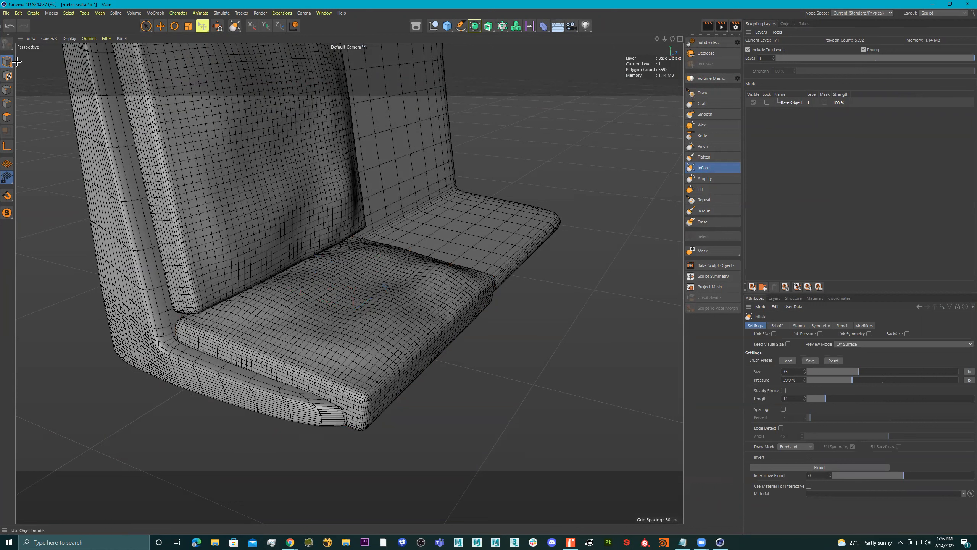
left_click(6, 62)
- Inflate the seat cushion along its front edge, enlarging the brush size to 72
left_click_drag(433, 291, 419, 342)
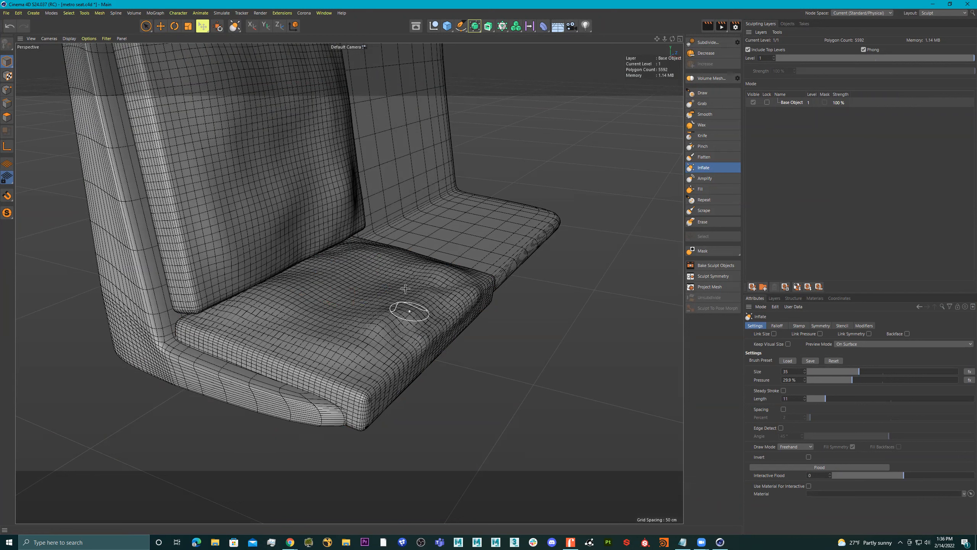
left_click(913, 371)
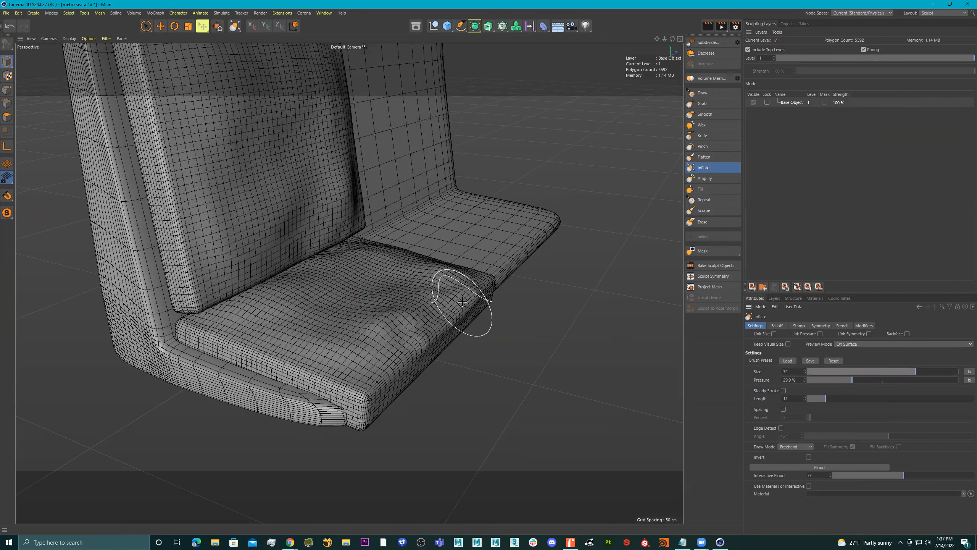
scroll(465, 301, "up", 2)
mouse_move(328, 367)
left_mouse_down()
mouse_move(486, 315)
mouse_move(460, 287)
mouse_move(301, 357)
mouse_move(503, 264)
mouse_move(293, 331)
mouse_move(465, 260)
mouse_move(309, 337)
mouse_move(336, 392)
mouse_move(465, 329)
left_mouse_up()
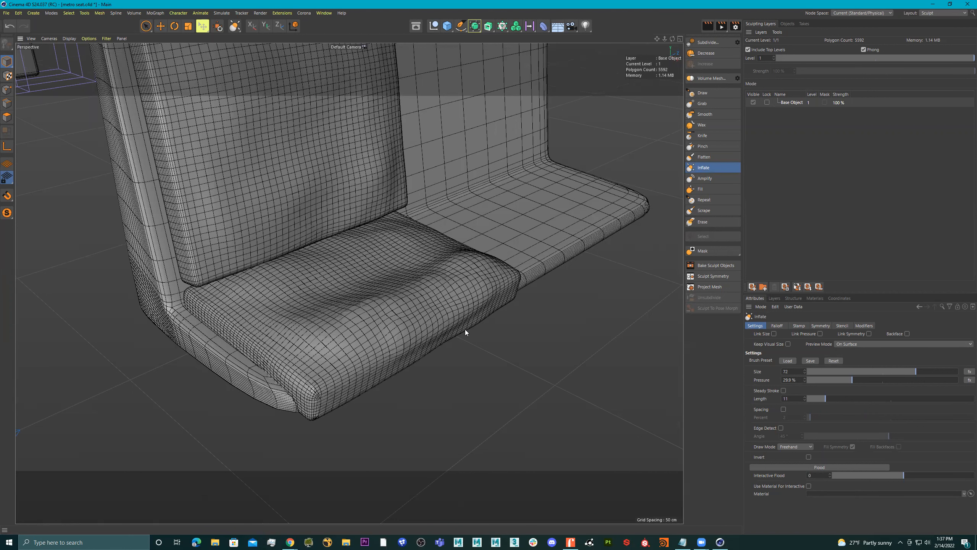
mouse_move(514, 290)
left_mouse_down()
mouse_move(360, 376)
mouse_move(404, 377)
left_mouse_up()
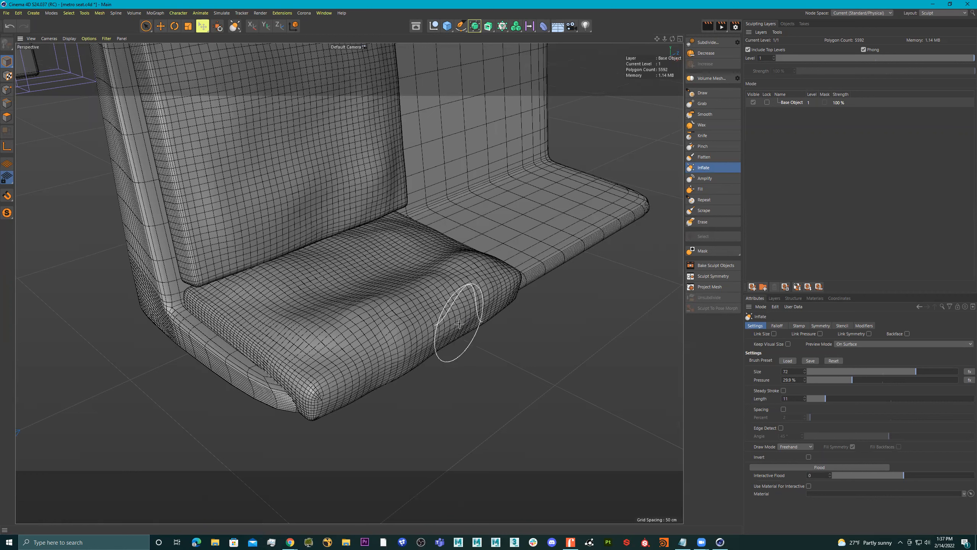
- Inflate the seat cushion's front corners and the upper surface near the far side for a plumper shape
left_click_drag(459, 323, 442, 331, "alt")
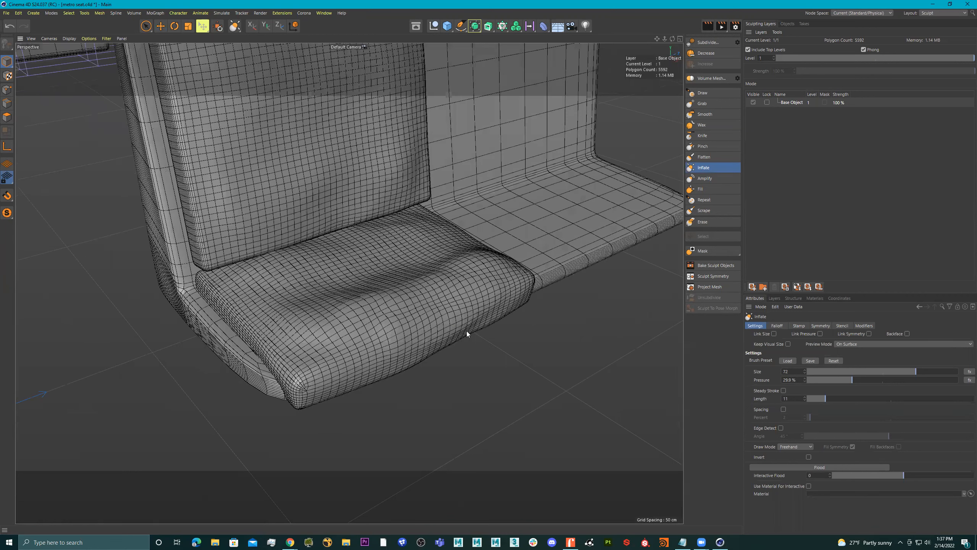
left_click_drag(325, 377, 408, 306, "alt")
left_click_drag(480, 299, 460, 273, "alt")
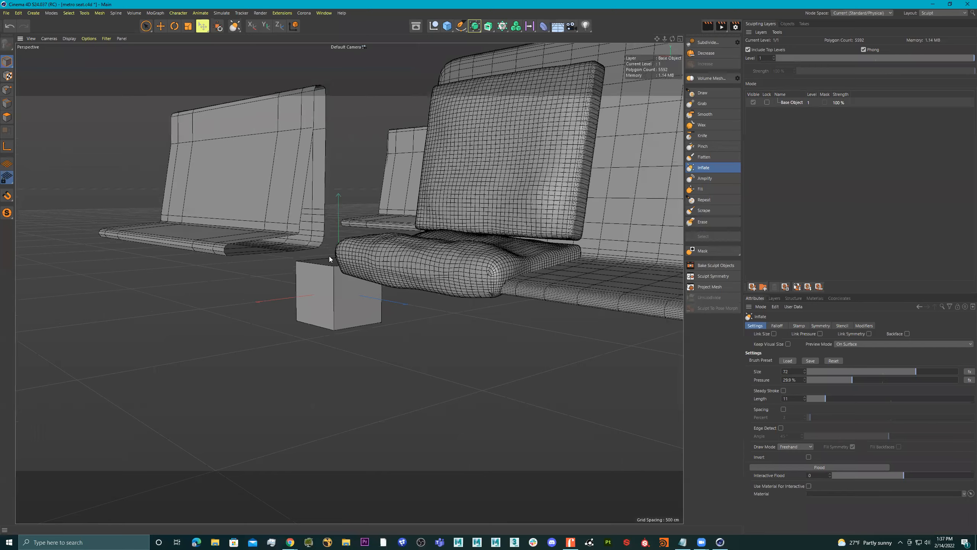
left_click_drag(385, 274, 541, 305, "alt")
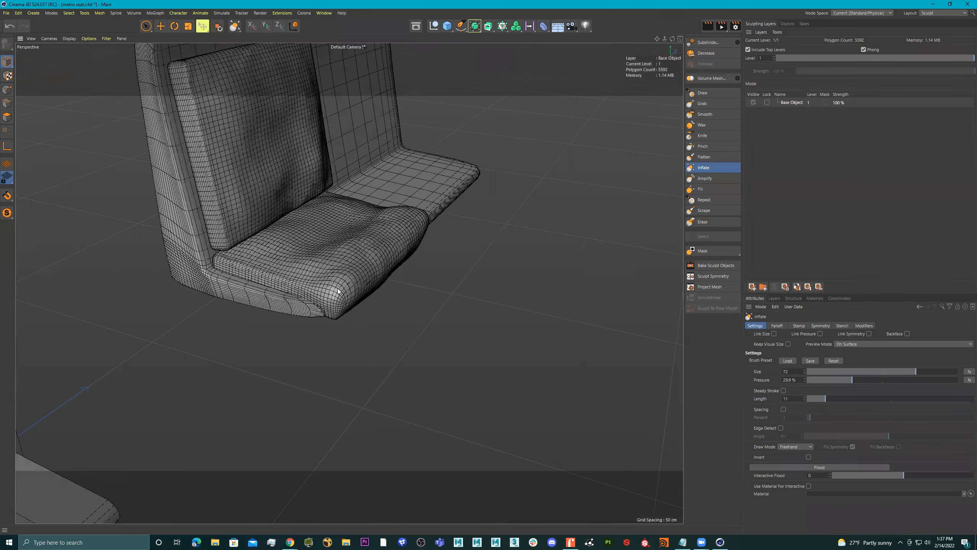
mouse_move(425, 226)
left_mouse_down("alt")
mouse_move(421, 182)
mouse_move(335, 254)
left_mouse_up("alt")
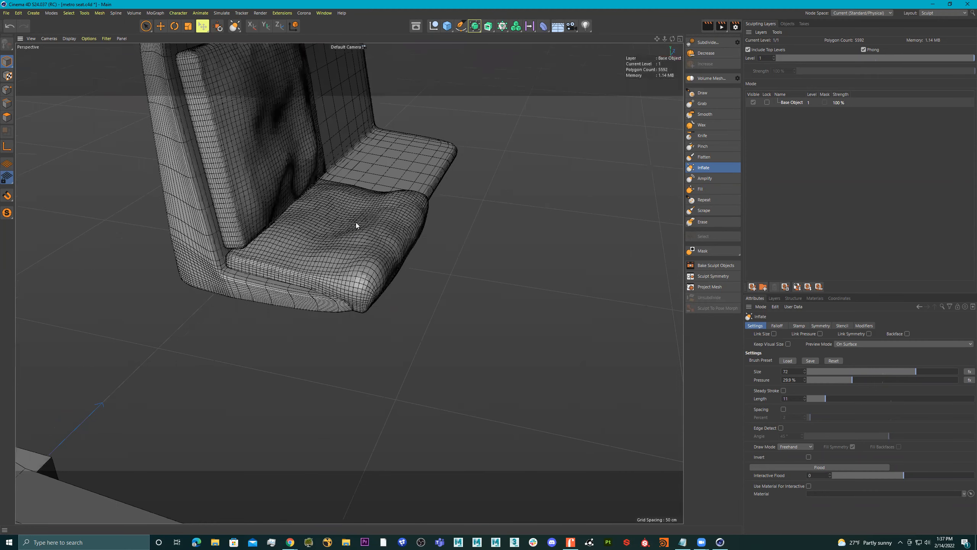
mouse_move(380, 196)
left_mouse_down()
mouse_move(331, 275)
mouse_move(369, 202)
mouse_move(351, 189)
mouse_move(336, 196)
left_mouse_up()
left_click_drag(381, 256, 396, 241, "alt")
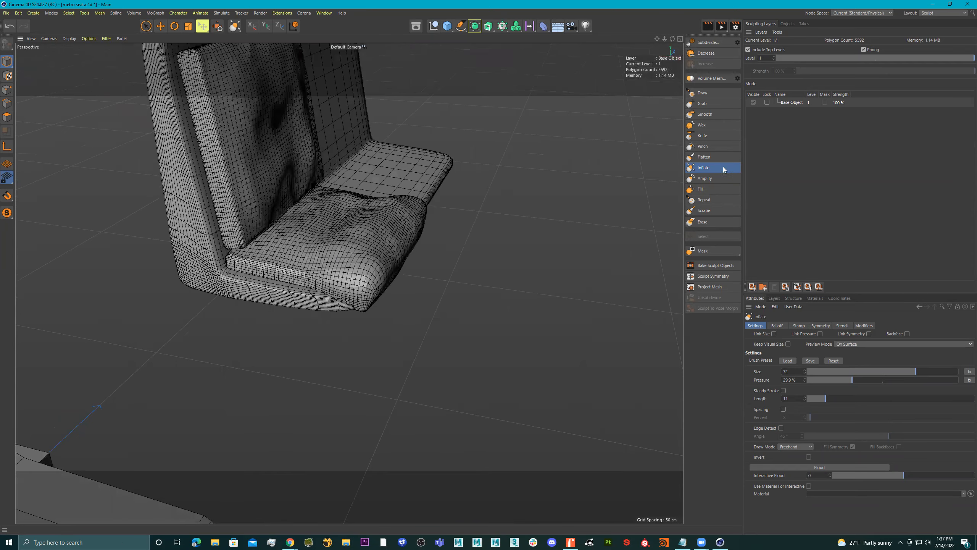
- Even out the bumps across the seat cushion's top surface with the Smooth brush
left_click(713, 113)
mouse_move(458, 201)
left_mouse_down("alt")
mouse_move(356, 271)
mouse_move(432, 185)
mouse_move(370, 227)
mouse_move(344, 207)
mouse_move(355, 206)
left_mouse_up("alt")
mouse_move(382, 174)
left_mouse_down()
mouse_move(299, 234)
mouse_move(420, 191)
mouse_move(357, 229)
left_mouse_up()
mouse_move(309, 261)
left_mouse_down()
mouse_move(410, 208)
mouse_move(356, 202)
mouse_move(283, 244)
left_mouse_up()
mouse_move(213, 246)
left_mouse_down()
mouse_move(258, 245)
mouse_move(404, 196)
mouse_move(408, 181)
mouse_move(332, 279)
mouse_move(265, 289)
mouse_move(306, 294)
mouse_move(385, 188)
mouse_move(253, 215)
left_mouse_up()
left_click_drag(337, 255, 320, 229, "alt")
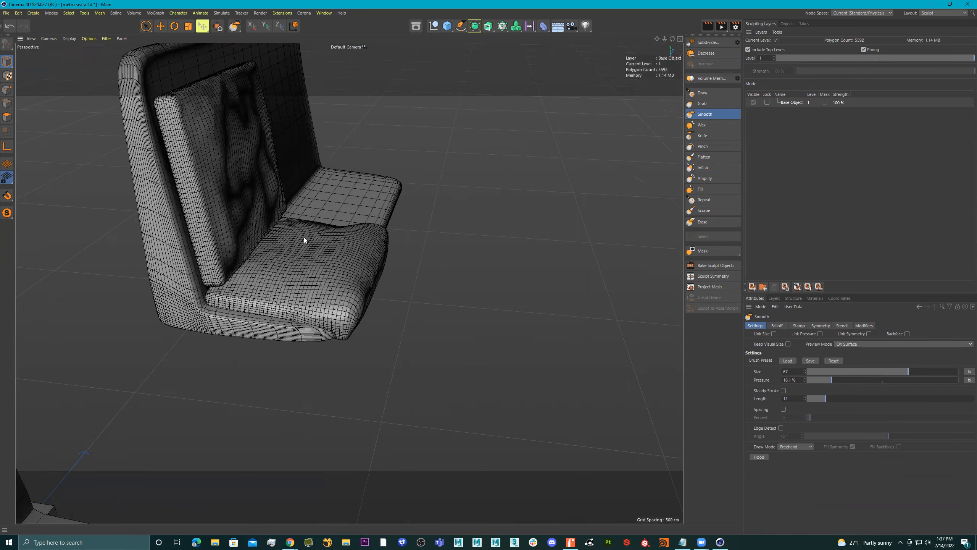
- Smooth the seat cushion's front half further, from the far side across to the near side edge
scroll(338, 258, "up", 5)
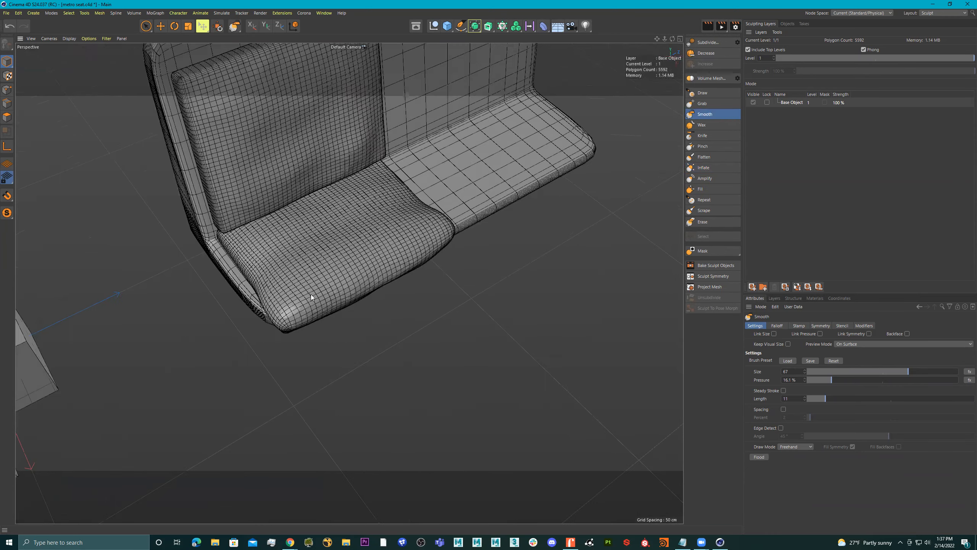
mouse_move(358, 219)
left_mouse_down()
mouse_move(263, 285)
mouse_move(230, 254)
left_mouse_up()
left_click_drag(331, 197, 302, 187, "alt")
left_click_drag(369, 229, 335, 232, "alt")
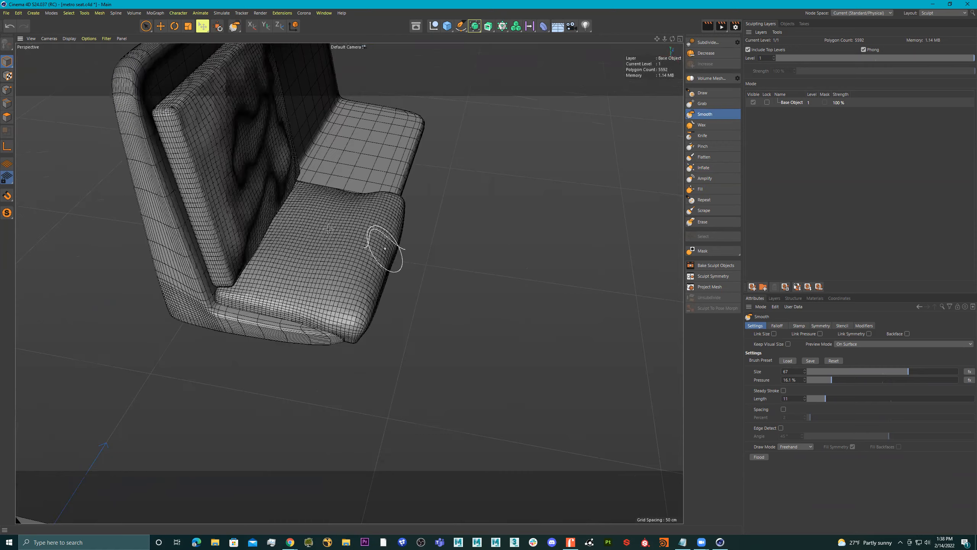
- Examine the sculpted seat cushion from the front and side against the back cushion and bench shell
left_click_drag(354, 278, 307, 231, "alt")
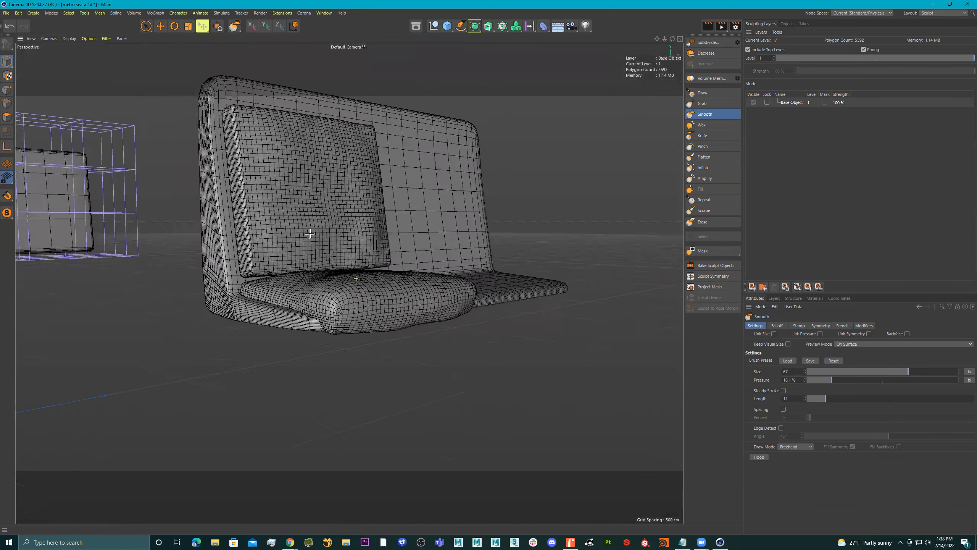
scroll(379, 230, "down", 5)
scroll(379, 230, "up", 2)
left_click_drag(380, 230, 344, 254, "alt")
left_click(704, 167)
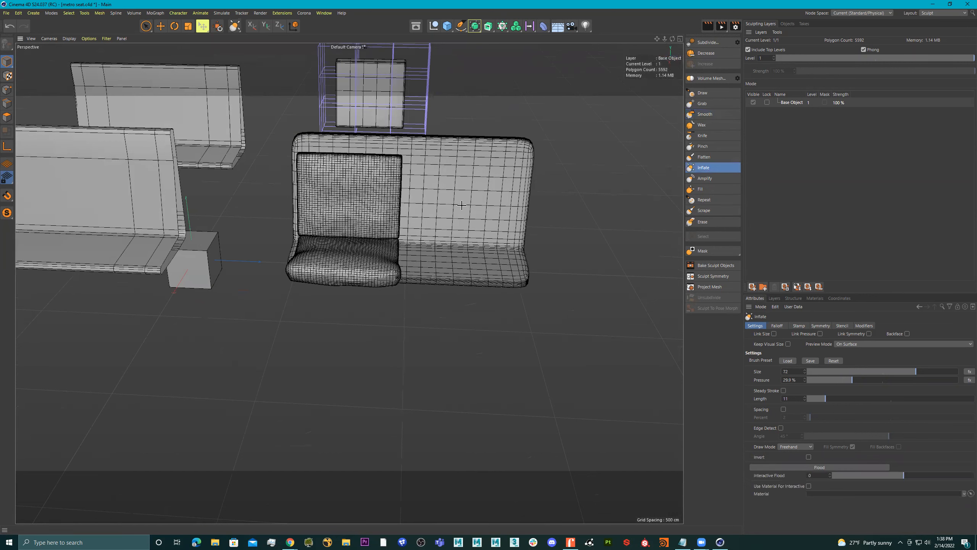
scroll(431, 267, "up", 5)
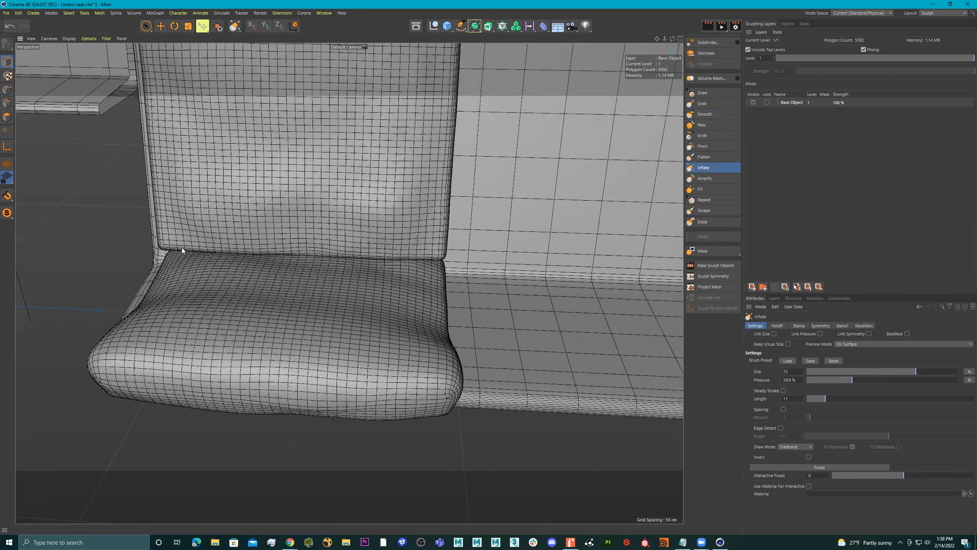
right_click_drag(390, 262, 314, 258, "alt")
left_click_drag(313, 258, 619, 122, "alt")
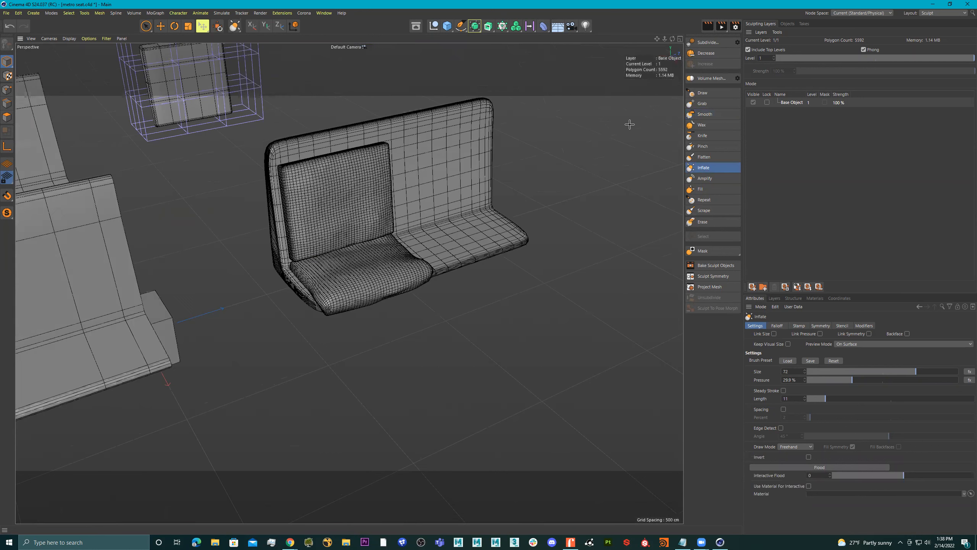
- Smooth the seat cushion's rear area near the back cushion, and return to the Startup layout
left_click(704, 113)
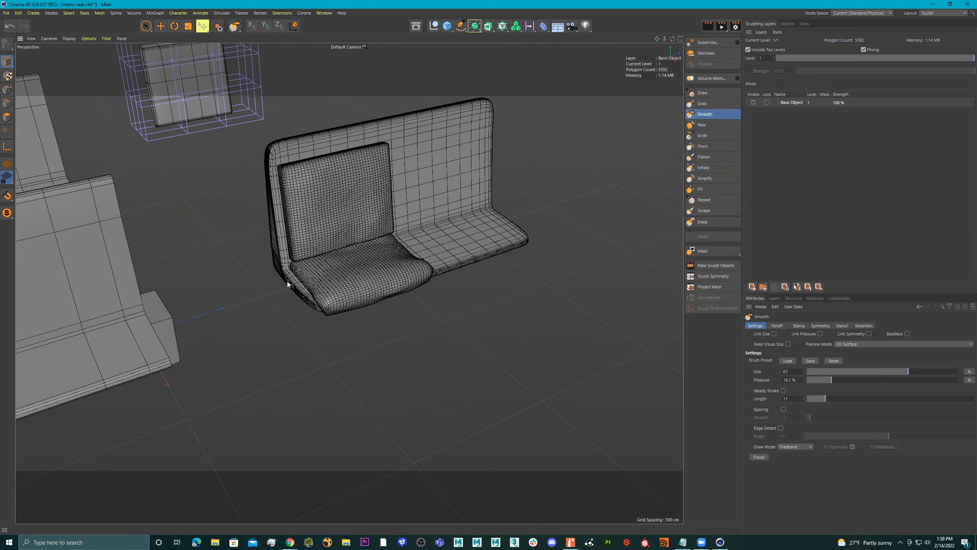
mouse_move(311, 281)
left_mouse_down()
mouse_move(388, 252)
mouse_move(370, 248)
left_mouse_up()
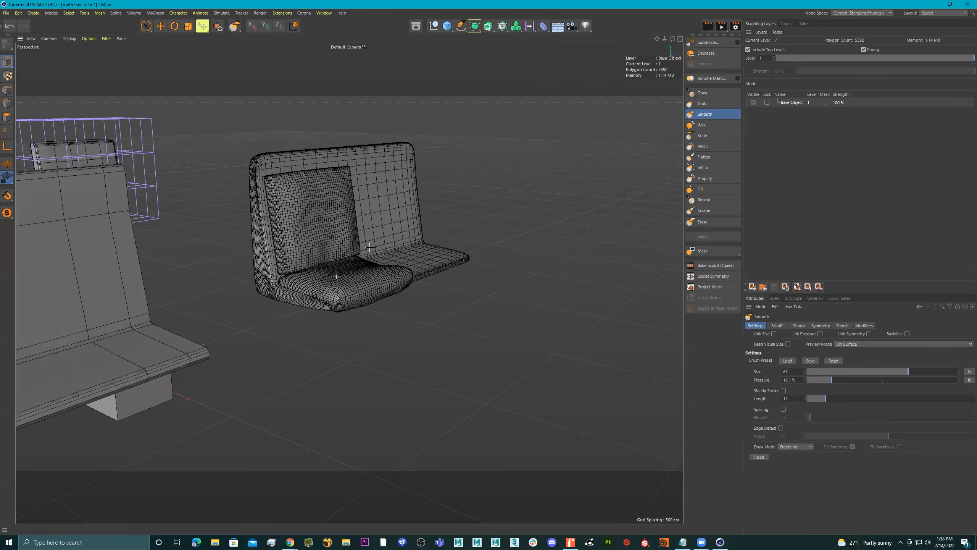
left_click(942, 13)
left_click(939, 104)
scroll(342, 198, "up", 5)
mouse_move(472, 212)
left_mouse_down("alt")
mouse_move(489, 191)
mouse_move(471, 211)
left_mouse_up("alt")
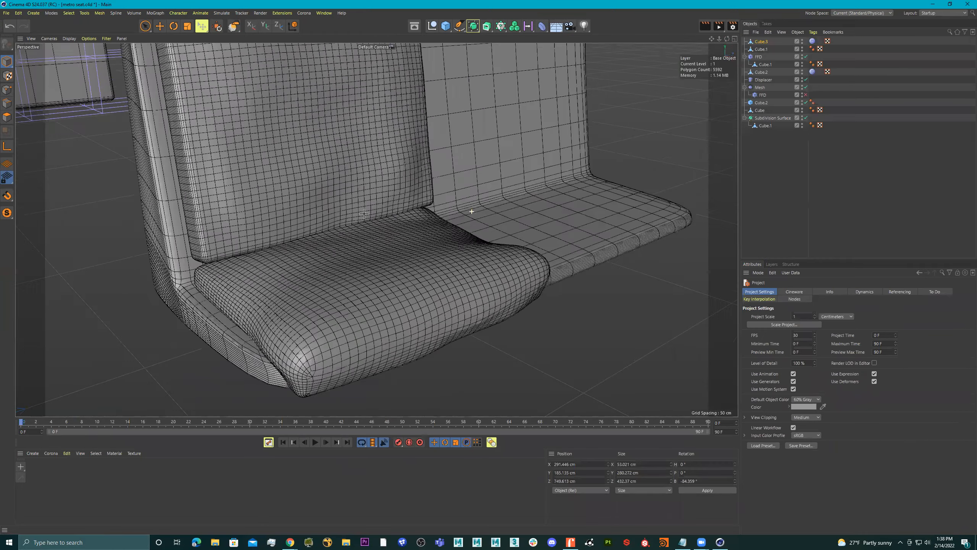
scroll(406, 202, "down", 6)
left_click_drag(406, 203, 370, 200, "alt")
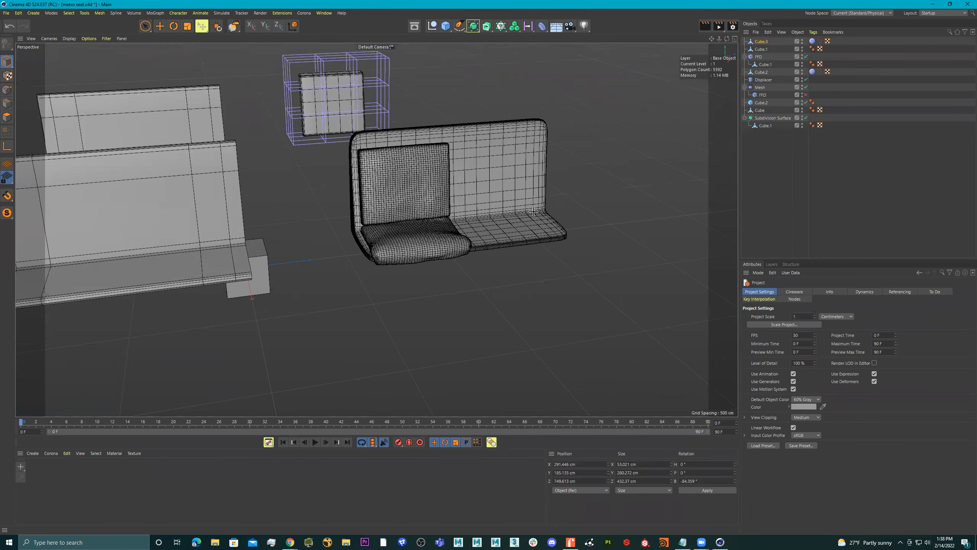
- Duplicate the back and seat cushions together onto the empty half of the bench shell
key("9")
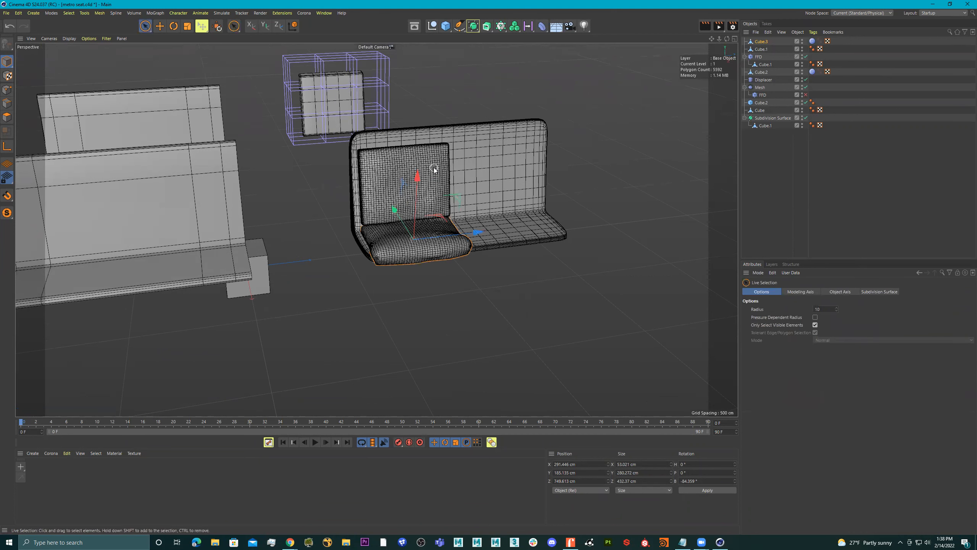
left_click(434, 171)
left_click(399, 236, "shift")
left_click_drag(461, 230, 572, 201, "alt")
left_click_drag(569, 200, 526, 193, "alt")
scroll(487, 229, "up", 6)
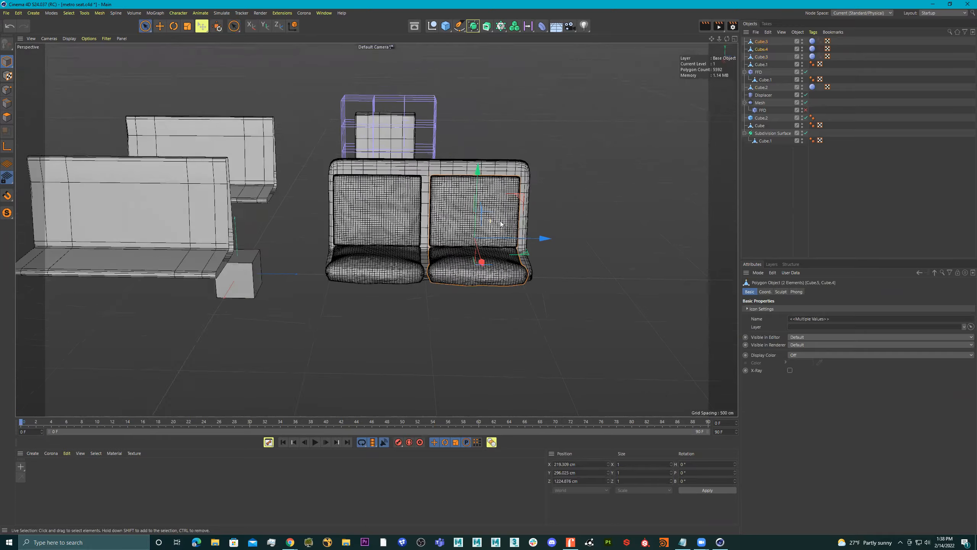
left_click_drag(580, 242, 574, 242)
- Close the gap between the two cushion pairs by shifting each pair slightly toward the other
left_click_drag(465, 277, 466, 308, "alt")
scroll(381, 326, "up", 10)
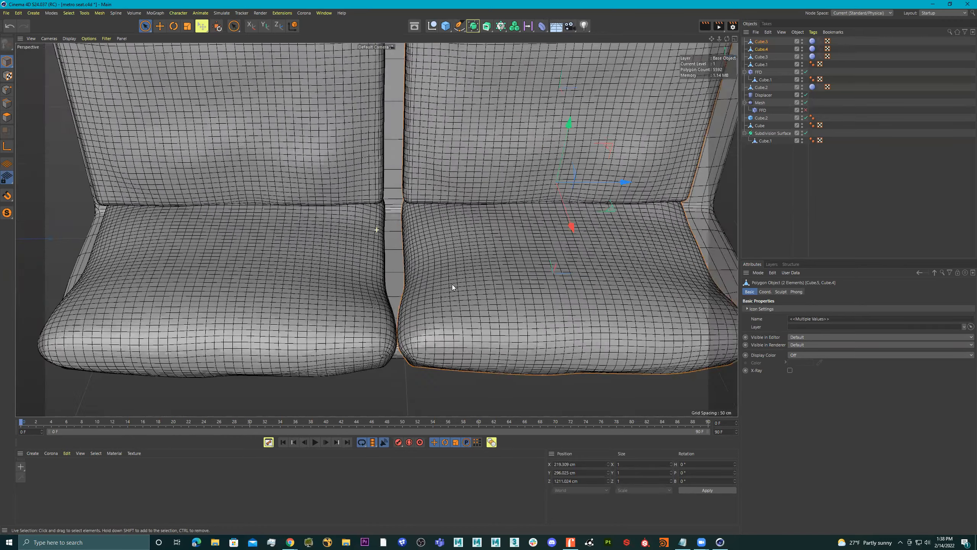
left_click_drag(444, 267, 466, 292, "alt")
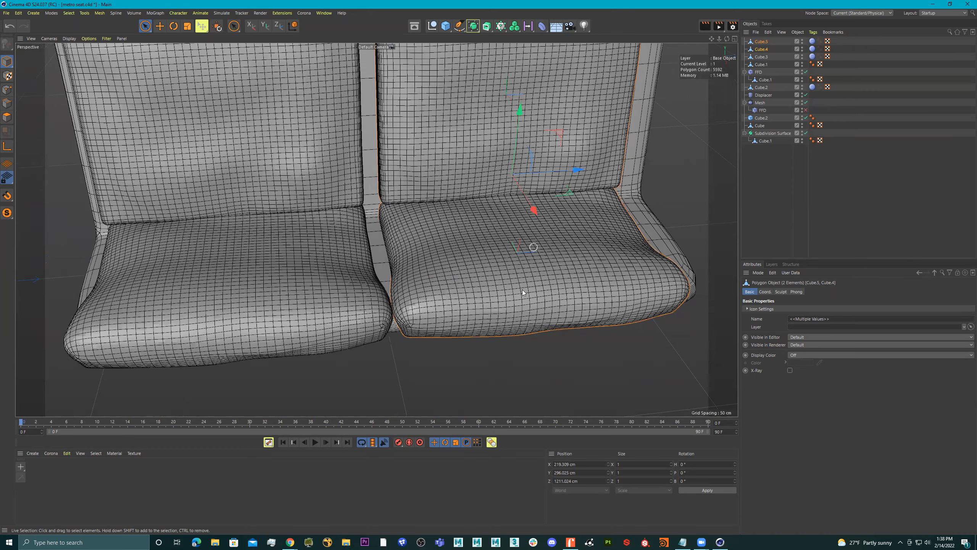
scroll(496, 236, "down", 10)
mouse_move(471, 176)
left_mouse_down("alt")
mouse_move(463, 172)
mouse_move(473, 177)
left_mouse_up("alt")
left_click_drag(594, 204, 588, 204)
left_click(395, 181, "shift")
left_click(398, 245, "shift")
left_click_drag(511, 205, 526, 205)
- Try to scale the bench shell lengthwise to fit the cushions, using its existing off-centre axis
left_click(528, 82)
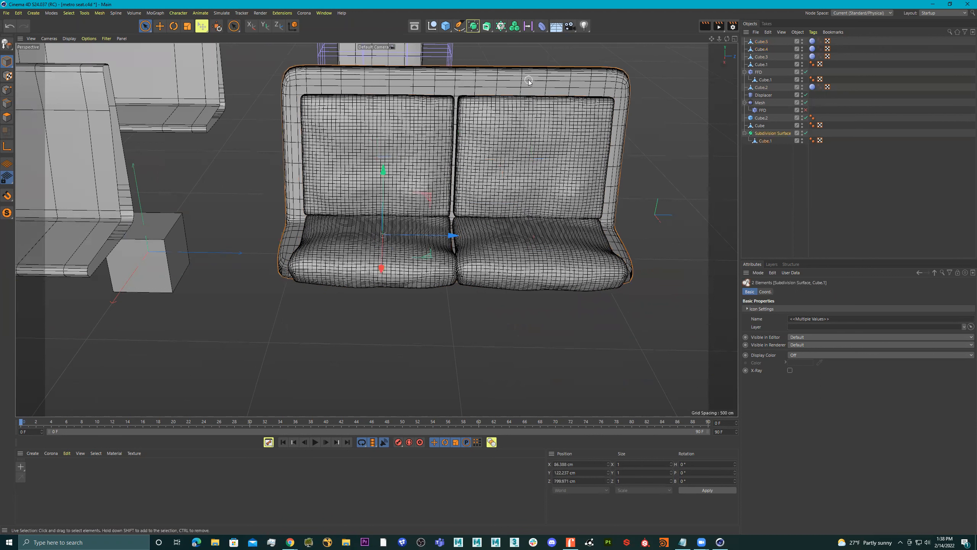
key("t")
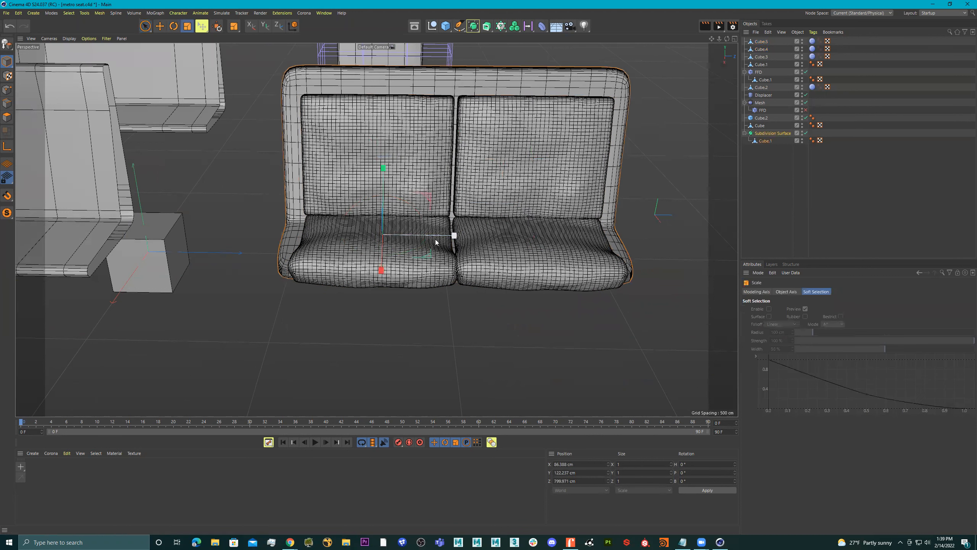
left_click_drag(454, 237, 451, 237)
middle_click(495, 292)
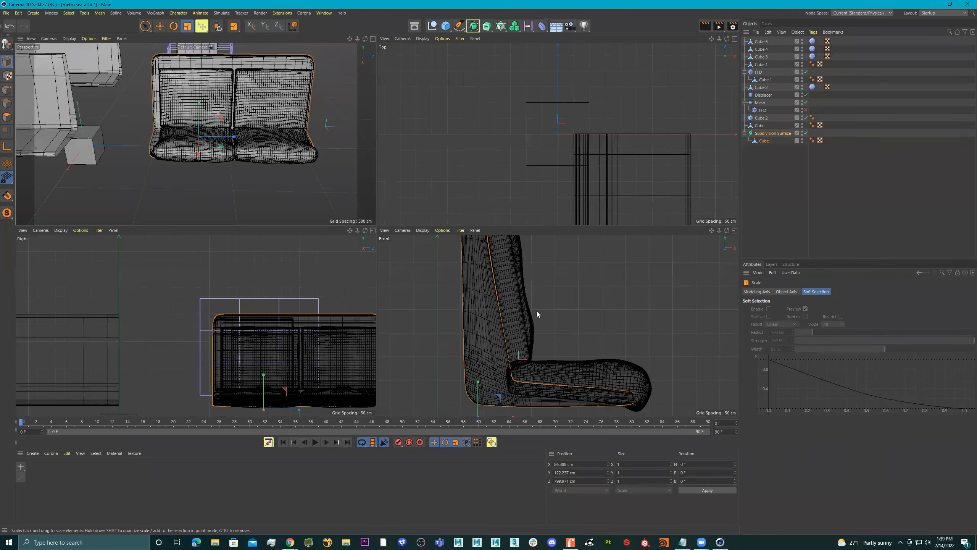
scroll(345, 314, "down", 2)
middle_click(311, 283)
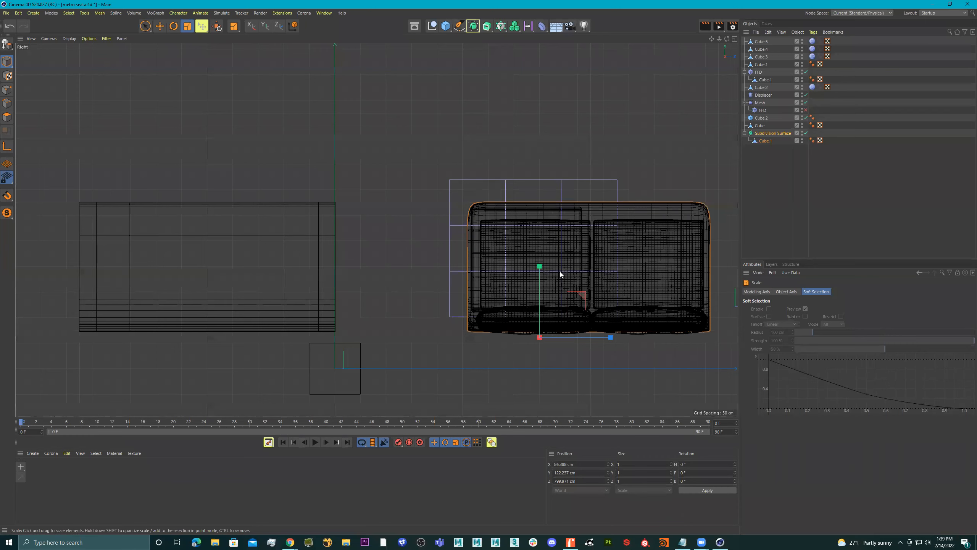
middle_click_drag(558, 186, 473, 177, "alt")
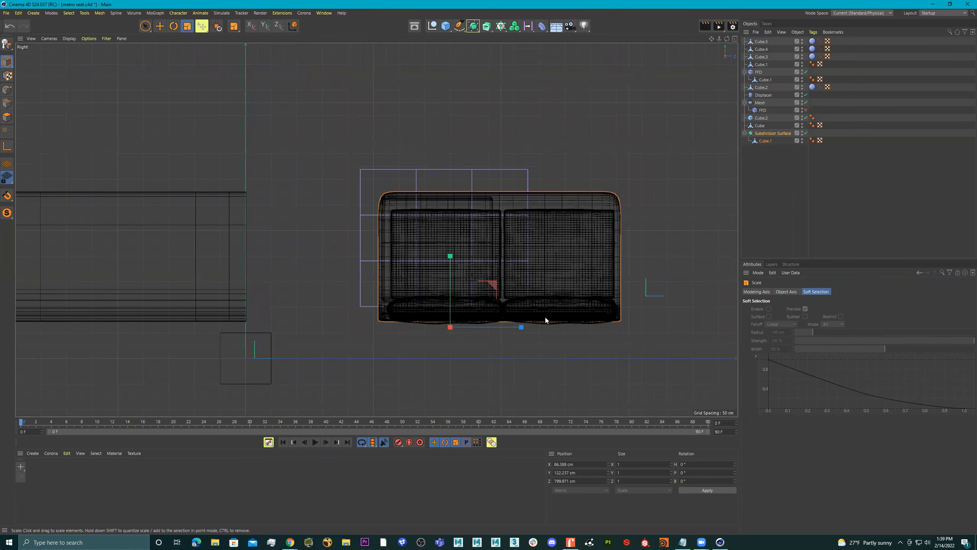
middle_click_drag(551, 322, 516, 308, "alt")
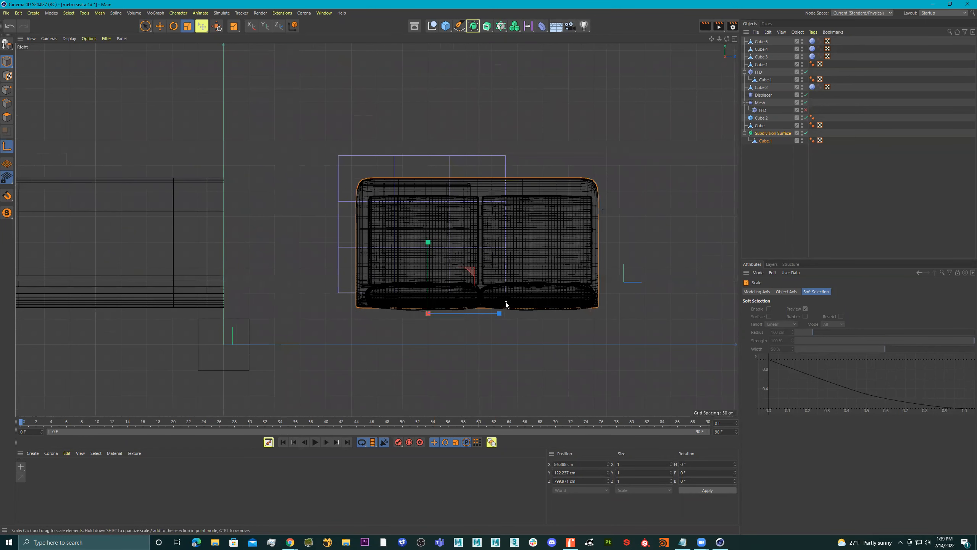
left_click(541, 180)
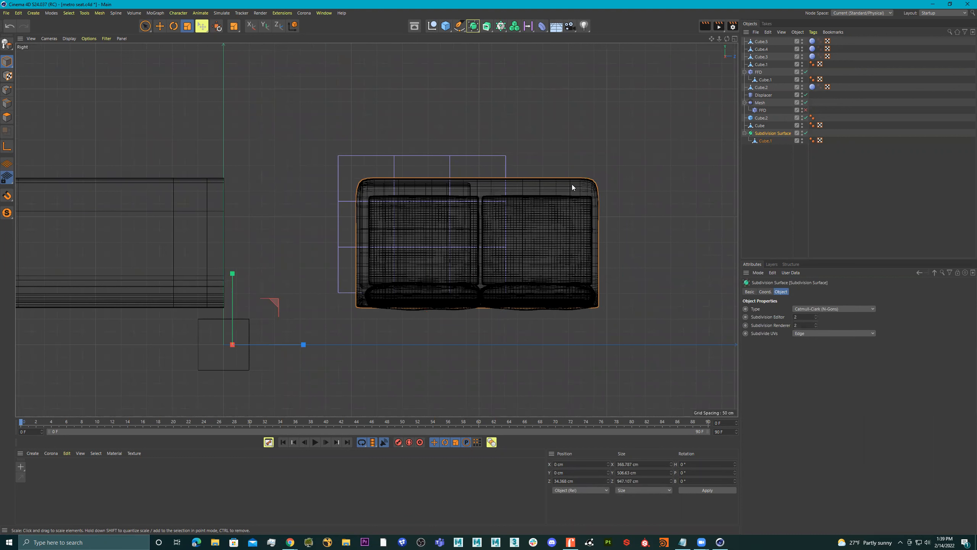
left_click_drag(303, 346, 337, 346)
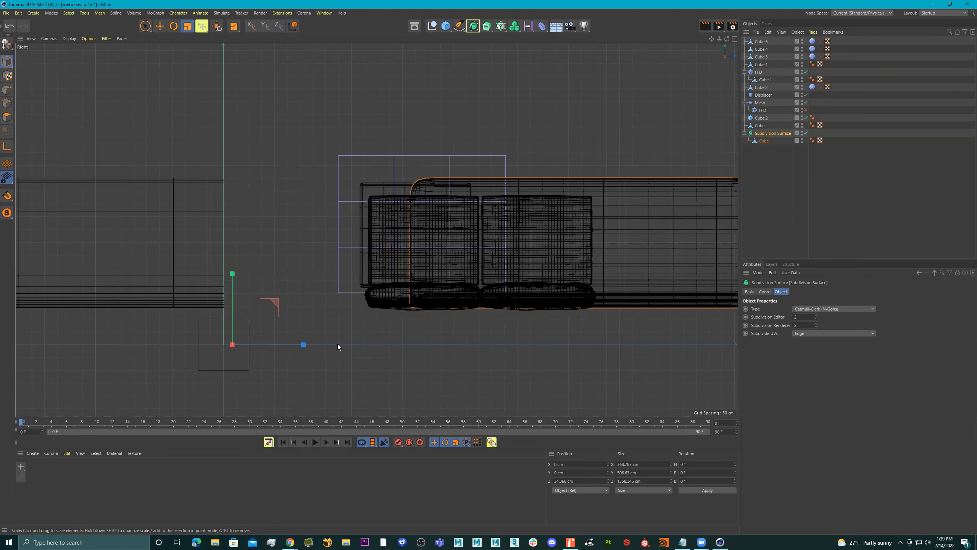
key("ctrl+z")
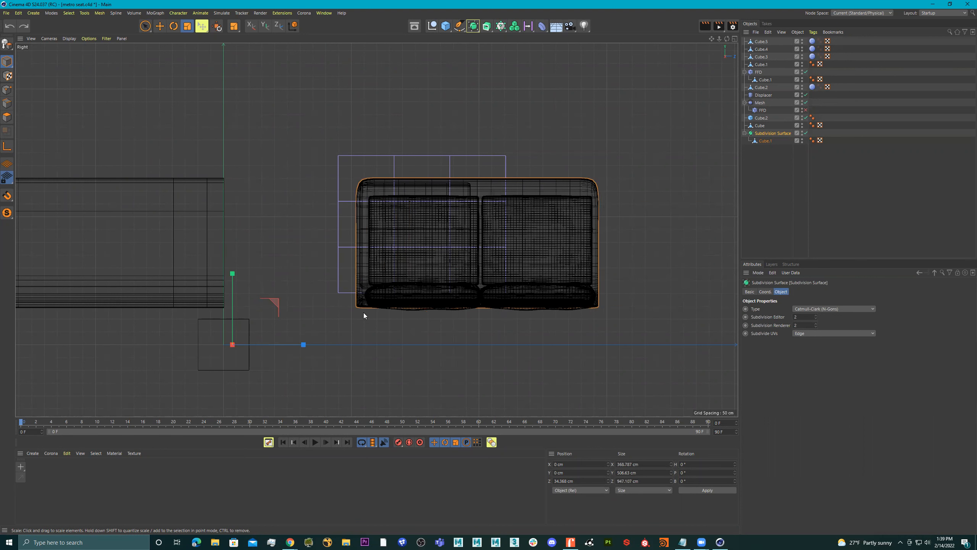
- Move the axis of the bench shell's subdivision surface to the middle of the shell
key("e")
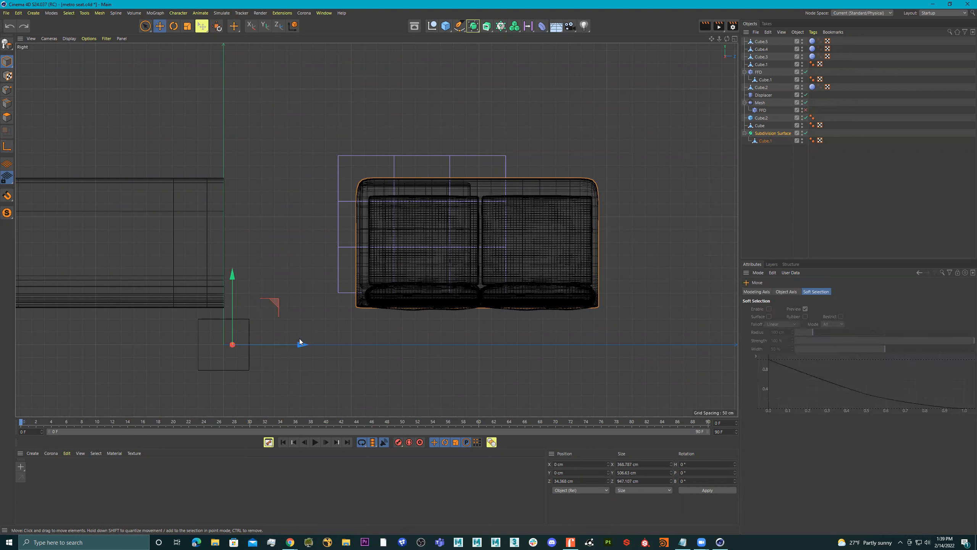
left_click_drag(301, 344, 539, 345)
key("ctrl+z")
left_click_drag(473, 274, 460, 175)
- Shorten the bench shell to about 900 cm along Z and shift it about 13 cm to centre it on the cushions
key("t")
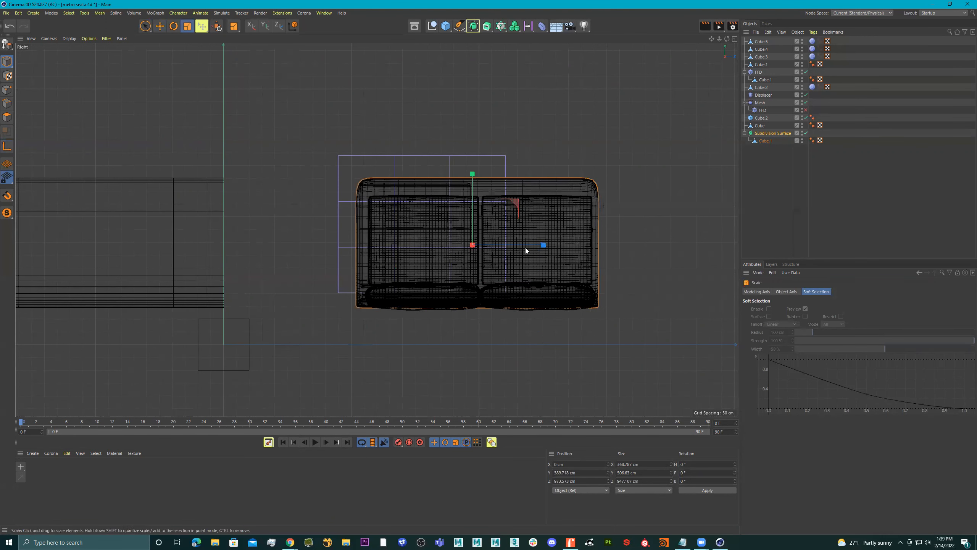
left_click_drag(542, 245, 544, 245)
key("e")
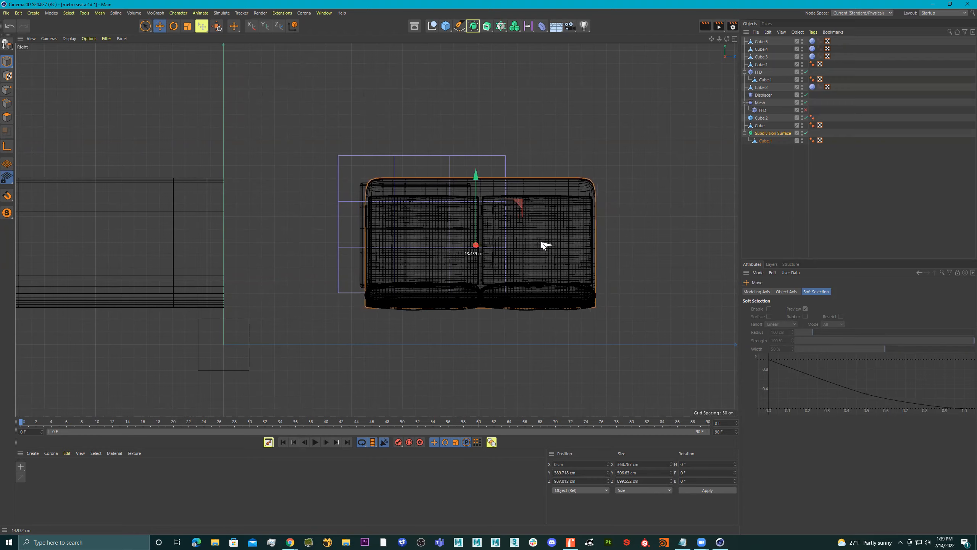
middle_click(543, 245)
middle_click(359, 175)
- Scale the bench shell to about 930 cm along Z and about 522 cm along Y so it frames the cushions
left_click_drag(418, 209, 434, 196, "alt")
key("t")
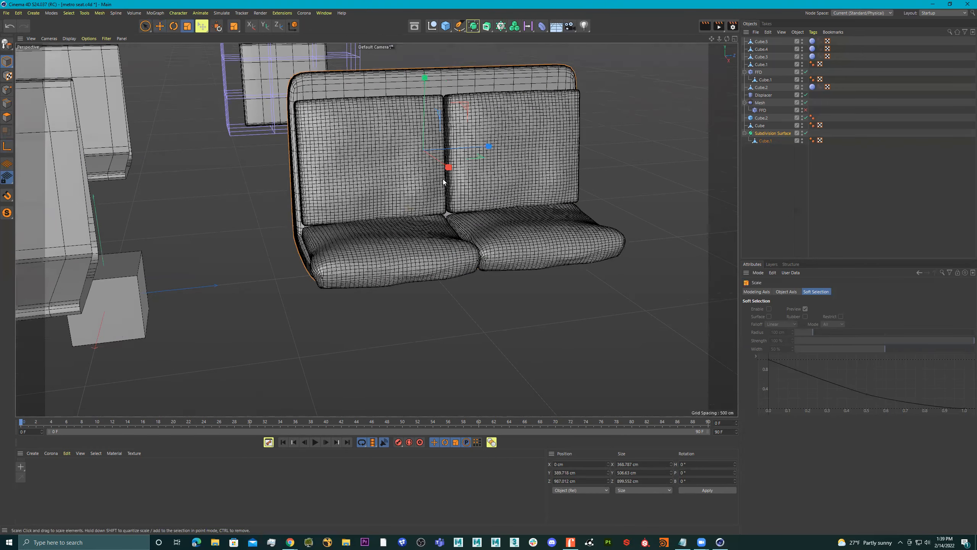
left_click_drag(484, 147, 470, 129)
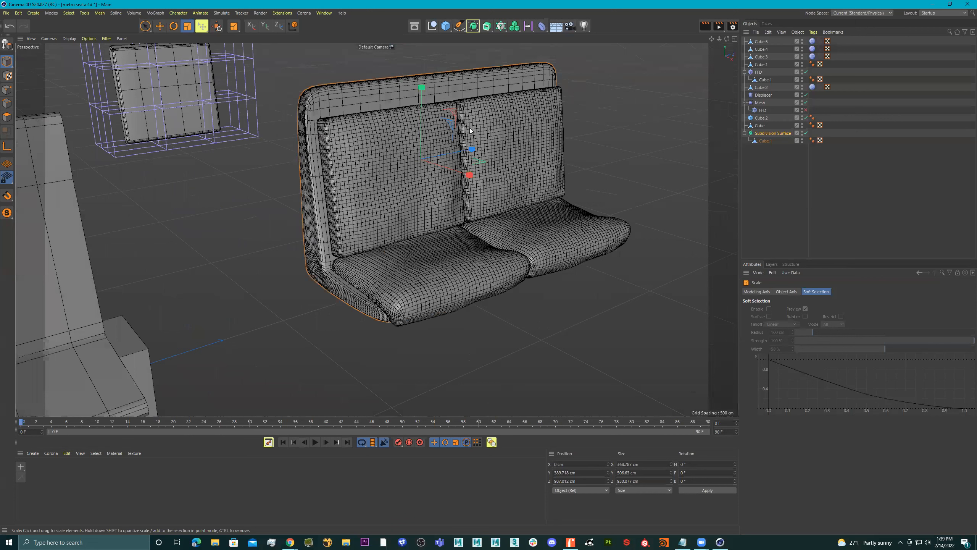
left_click_drag(423, 85, 423, 84)
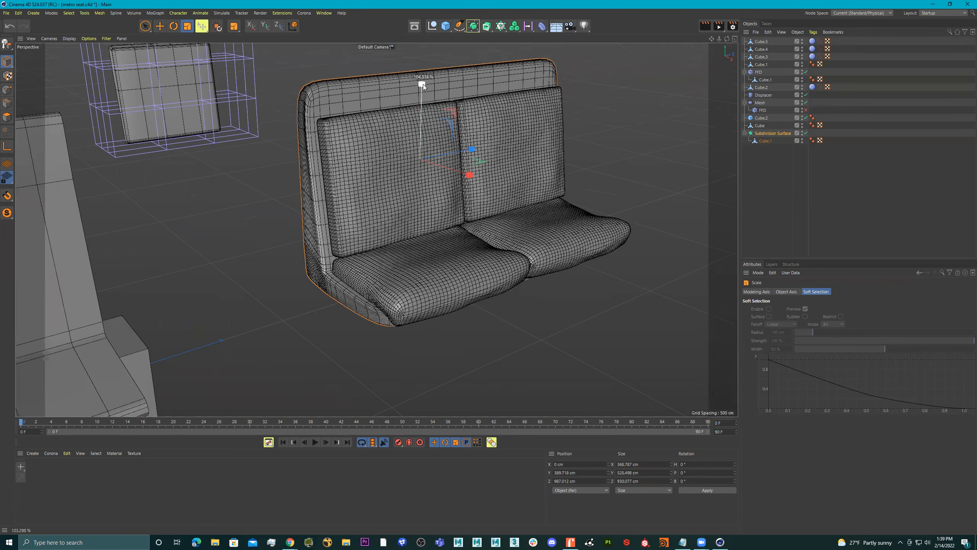
left_click_drag(412, 134, 387, 129, "alt")
- Lower the bench shell to about 374 cm in Y so it sits properly around the cushions
key("e")
left_click_drag(477, 165, 415, 188, "alt")
middle_click(415, 190)
middle_click(300, 145)
left_click_drag(300, 145, 603, 170, "alt")
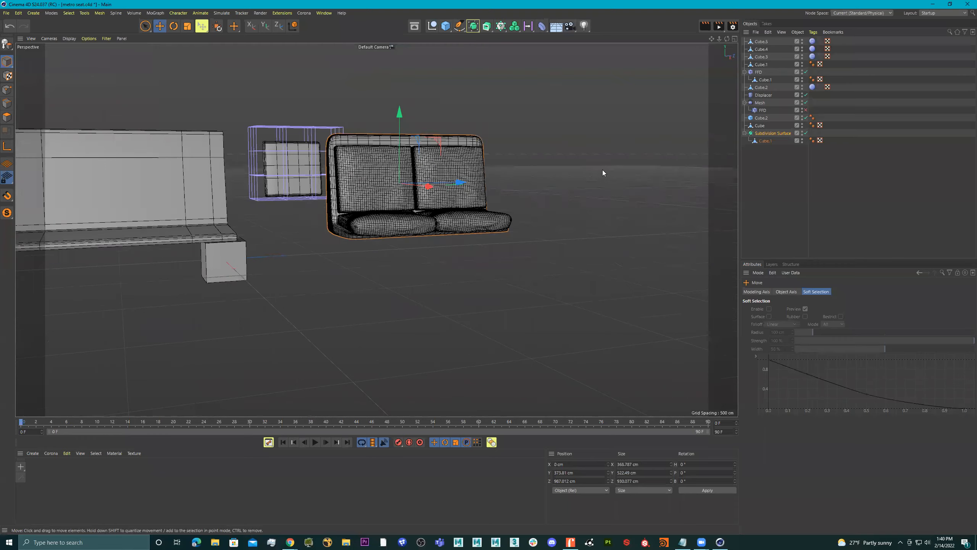
- Replace the leftover cube beside the original bench with a new 200 cm cube
left_click_drag(433, 187, 273, 227, "alt")
left_click(247, 267)
mouse_move(282, 262)
left_mouse_down("alt")
mouse_move(251, 262)
mouse_move(278, 258)
left_mouse_up("alt")
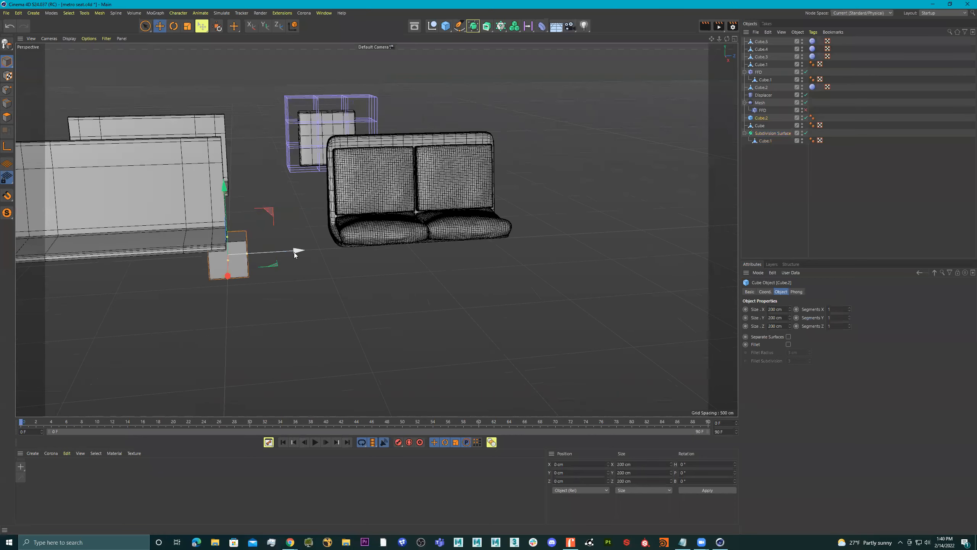
key("Delete")
left_click(446, 26)
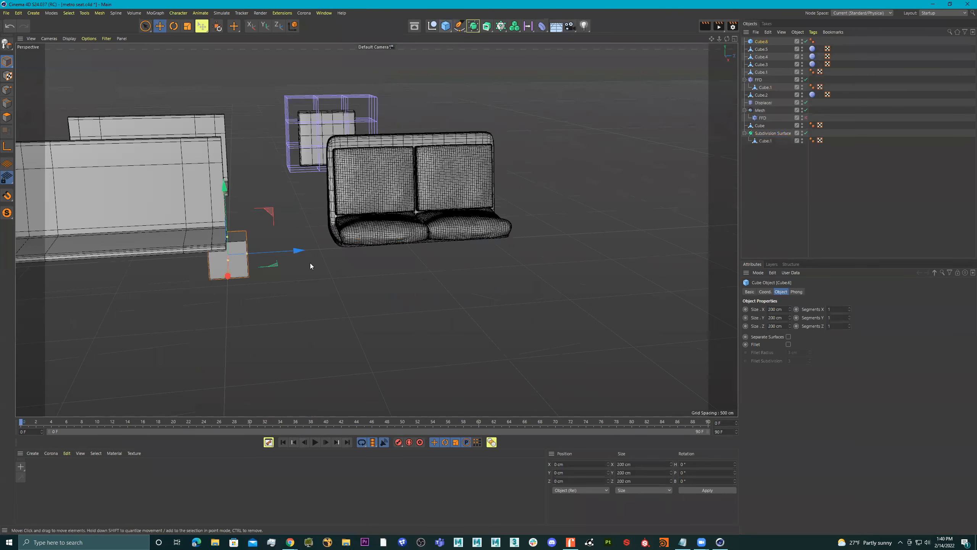
- Centre the new cube under the two seats at about Z 1007 cm and raise it to about Y 17 cm
left_click_drag(290, 250, 483, 246)
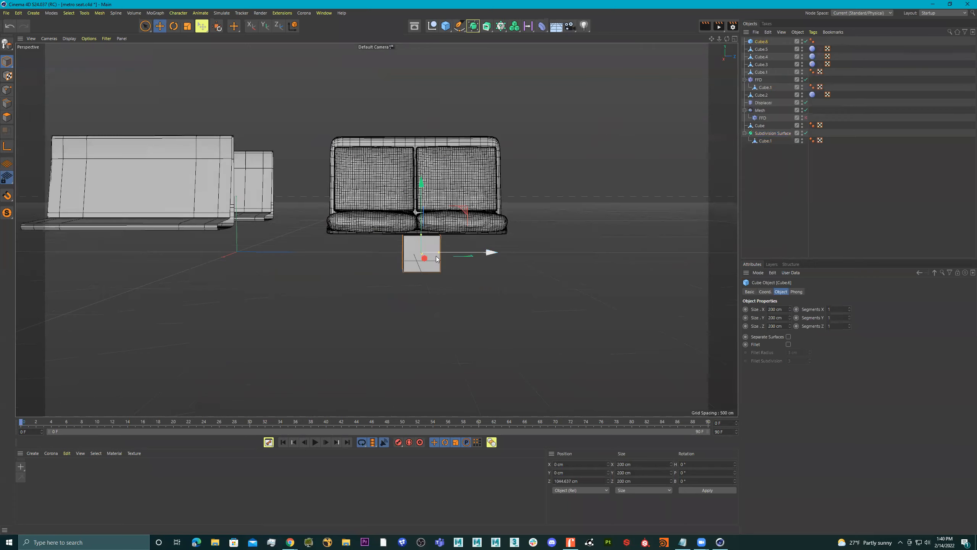
middle_click(474, 292)
middle_click(310, 324)
scroll(446, 304, "up", 3)
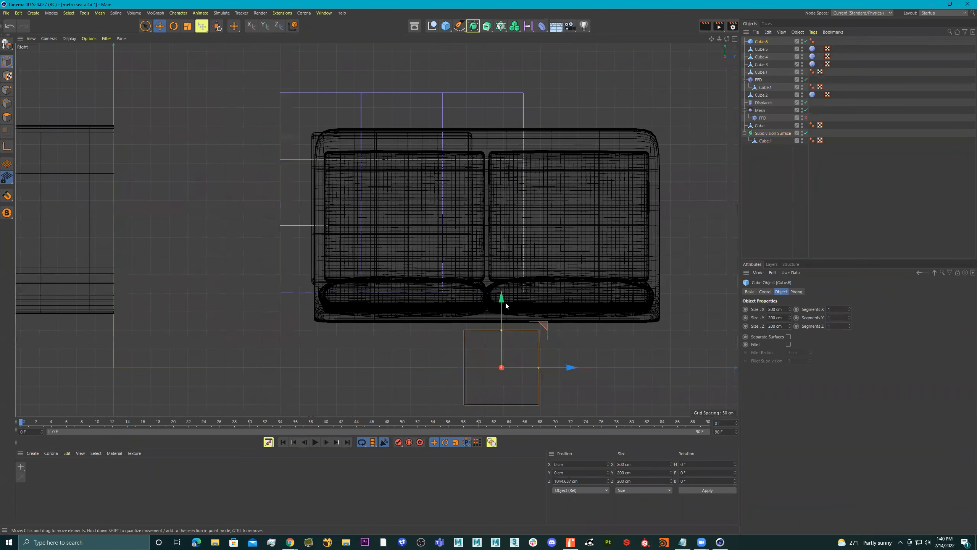
middle_click_drag(505, 301, 474, 235)
left_click_drag(496, 281, 481, 281)
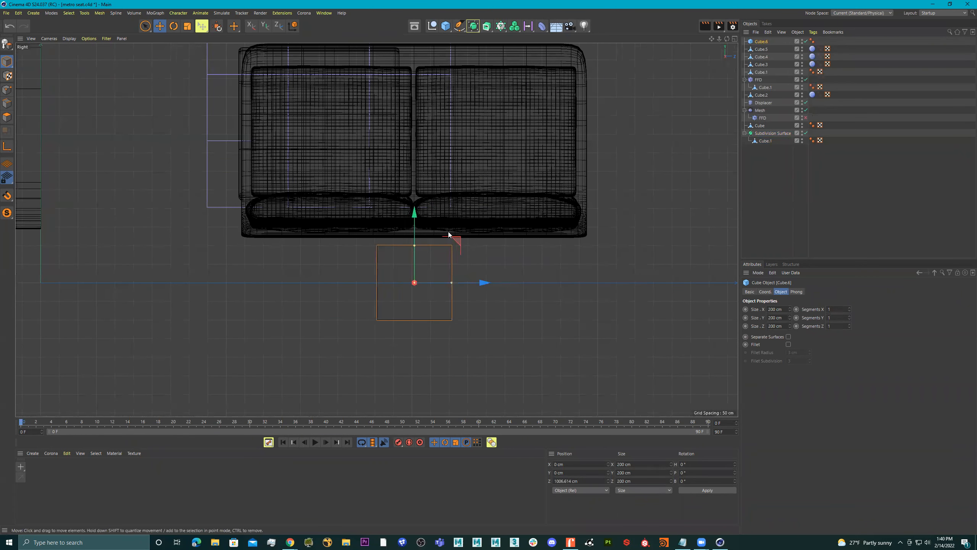
left_click_drag(414, 214, 413, 208)
- Lengthen the base cube to about 853 cm along Z and reposition it under the seats at about X 209 cm, Y 24 cm
left_click_drag(451, 277, 574, 278)
middle_click(500, 266)
middle_click(246, 178)
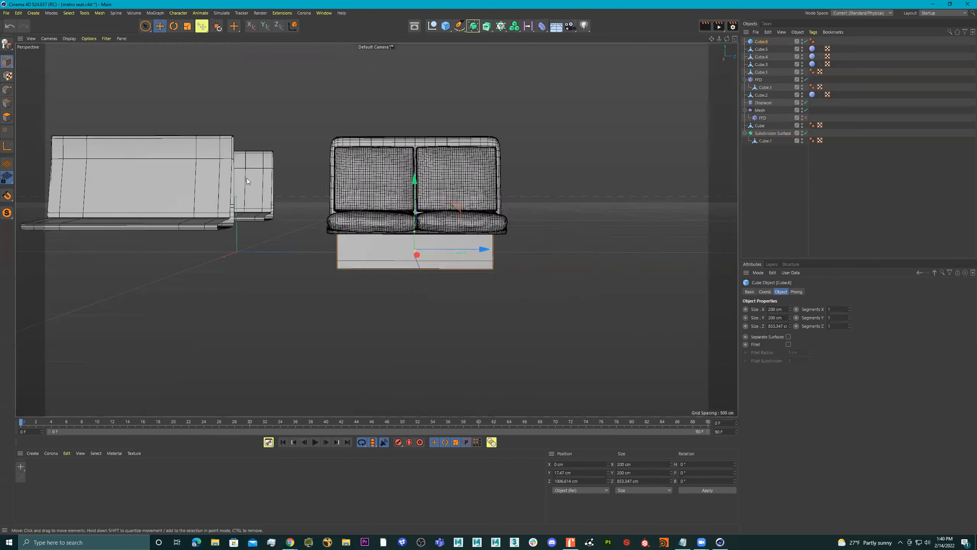
left_click_drag(246, 178, 399, 192, "alt")
scroll(399, 192, "up", 5)
mouse_move(442, 273)
left_mouse_down()
mouse_move(503, 279)
mouse_move(435, 256)
left_mouse_up()
left_click_drag(437, 208, 555, 256)
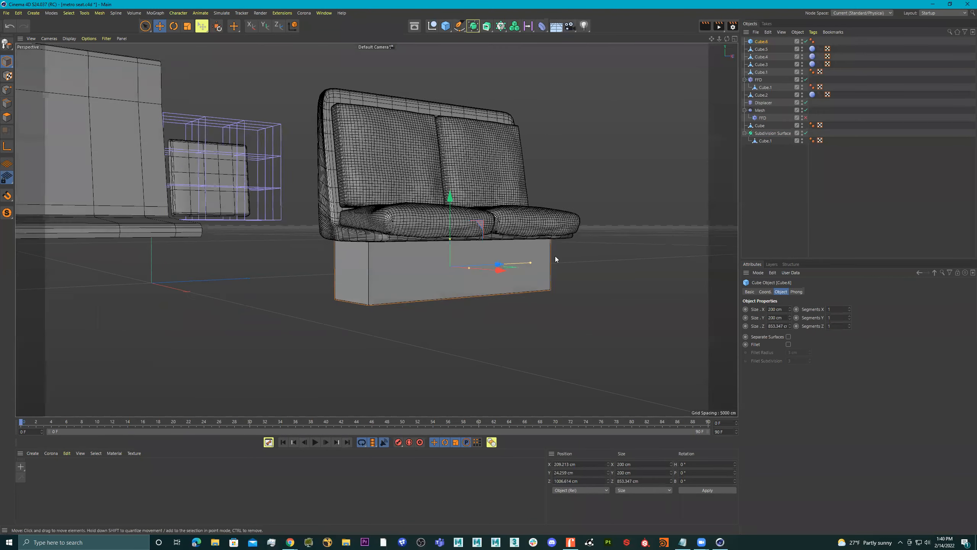
- Round the base cube's edges with a fillet radius of 10 cm
left_click(788, 344)
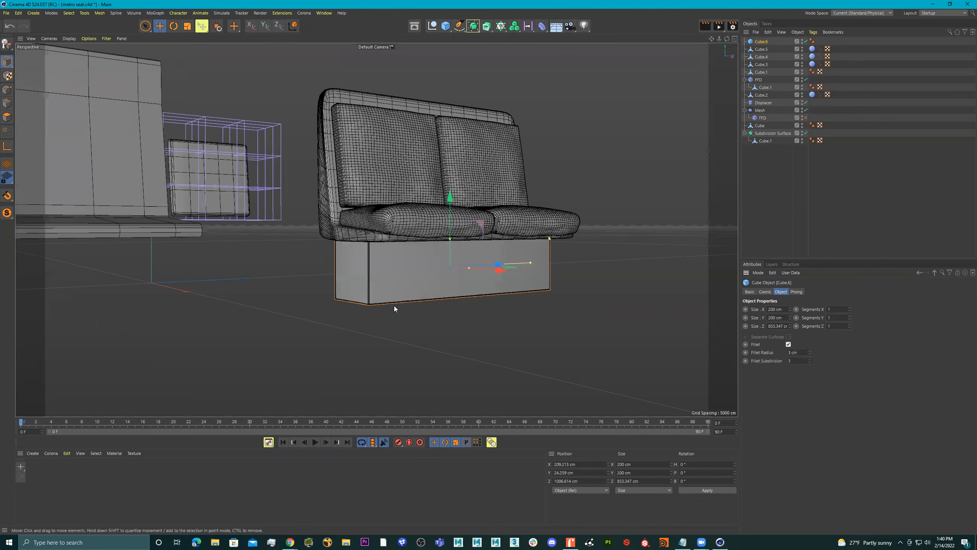
scroll(516, 302, "up", 4)
left_click_drag(809, 351, 810, 344)
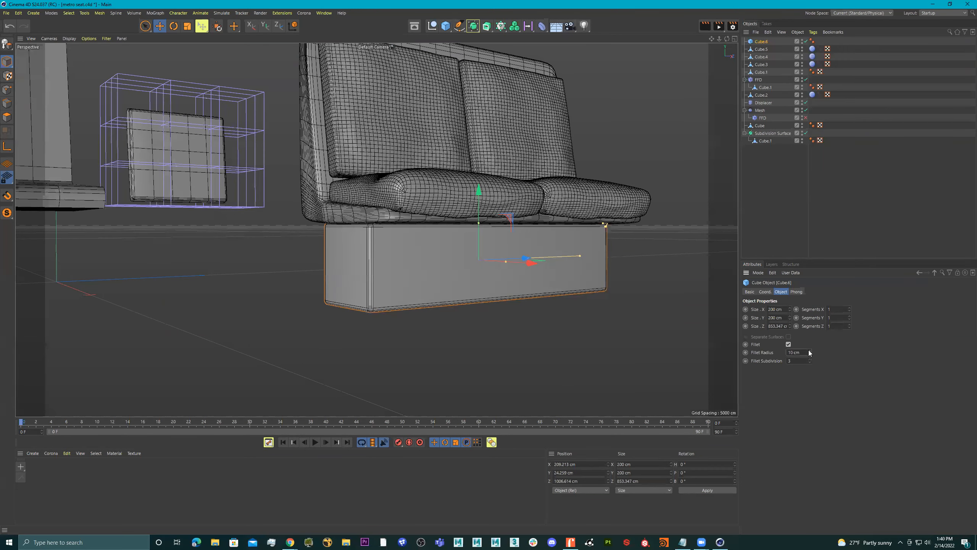
left_click_drag(527, 324, 451, 266, "alt")
scroll(451, 264, "up", 2)
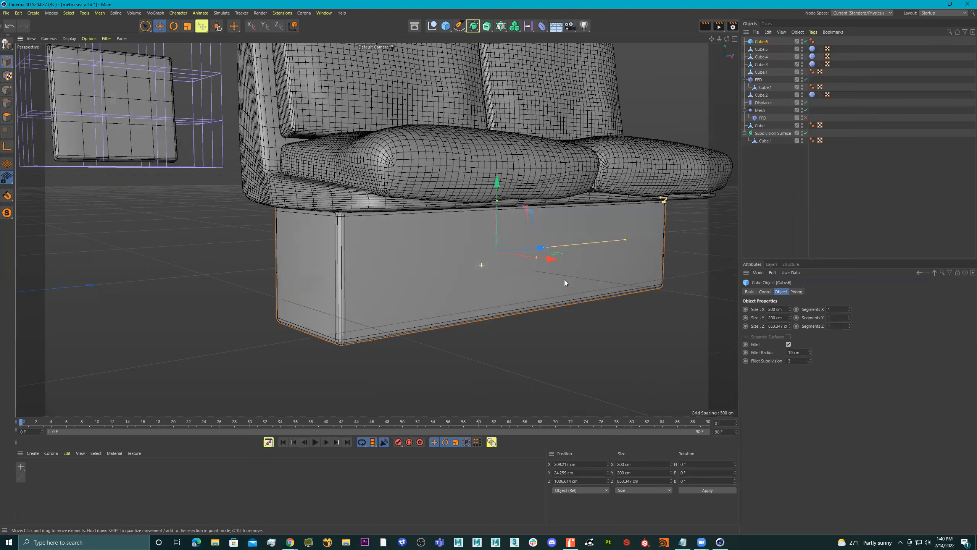
- Set the base cube's segments to 2 in X and 3 in Y
left_click(850, 315)
left_click(850, 314)
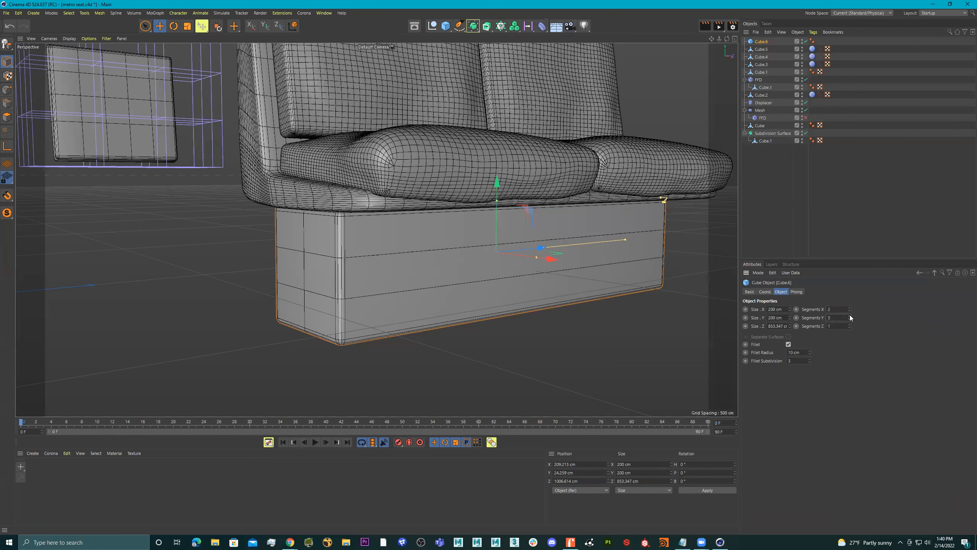
- Set the base cube's segments to 3 in Z and convert it to an editable polygon object
left_click(850, 323)
mouse_move(588, 274)
left_mouse_down("alt")
mouse_move(571, 274)
mouse_move(582, 276)
left_mouse_up("alt")
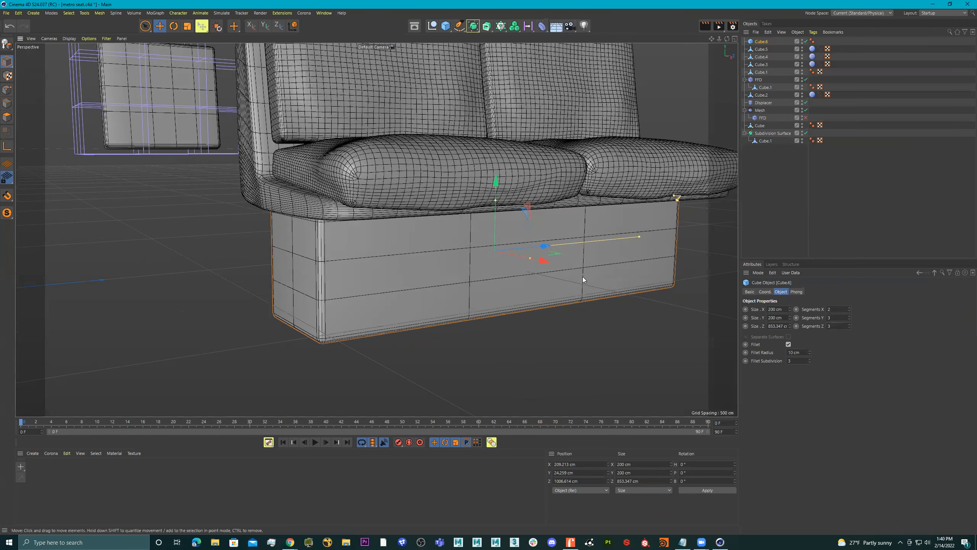
key("c")
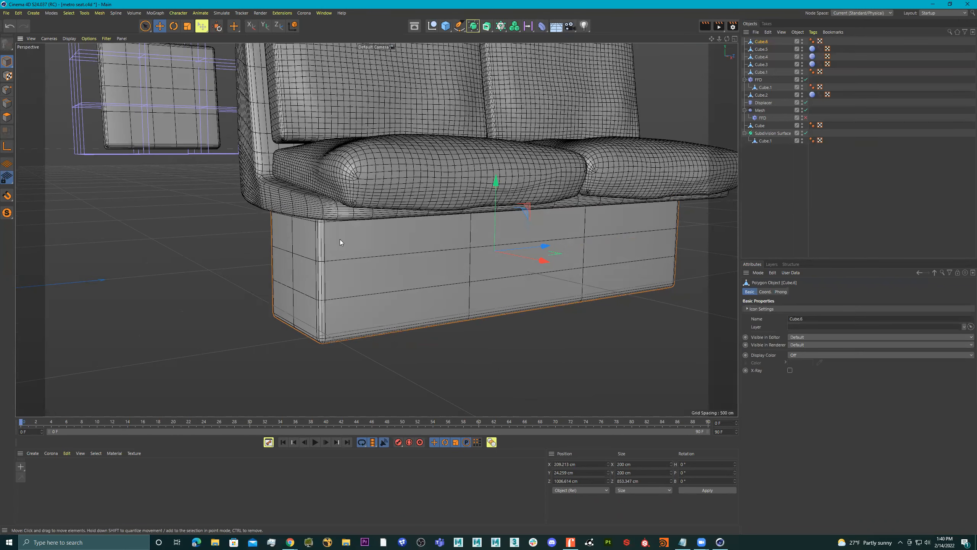
- Select the base's two vertical edge loops and scale them apart to about 691 cm along Z
left_click(7, 103)
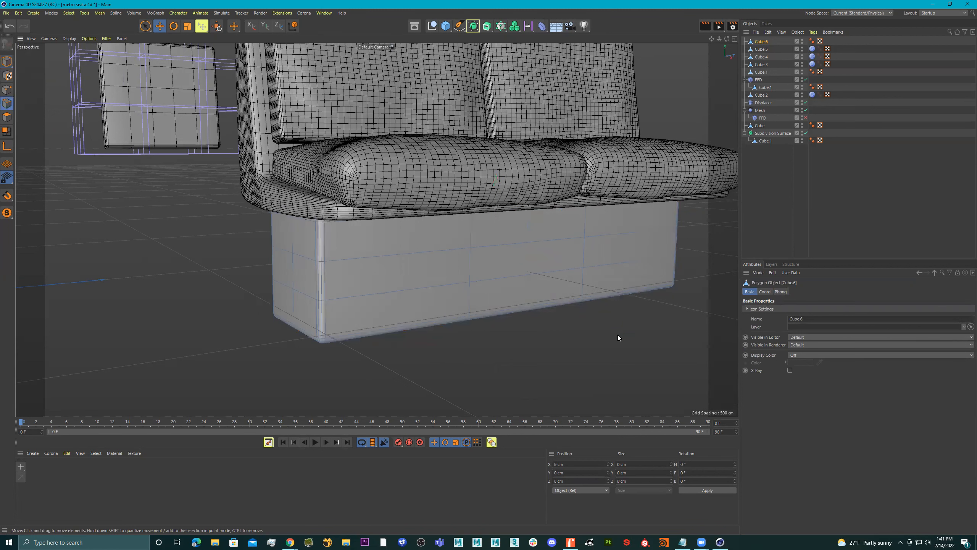
key("u")
key("l")
left_click(470, 233)
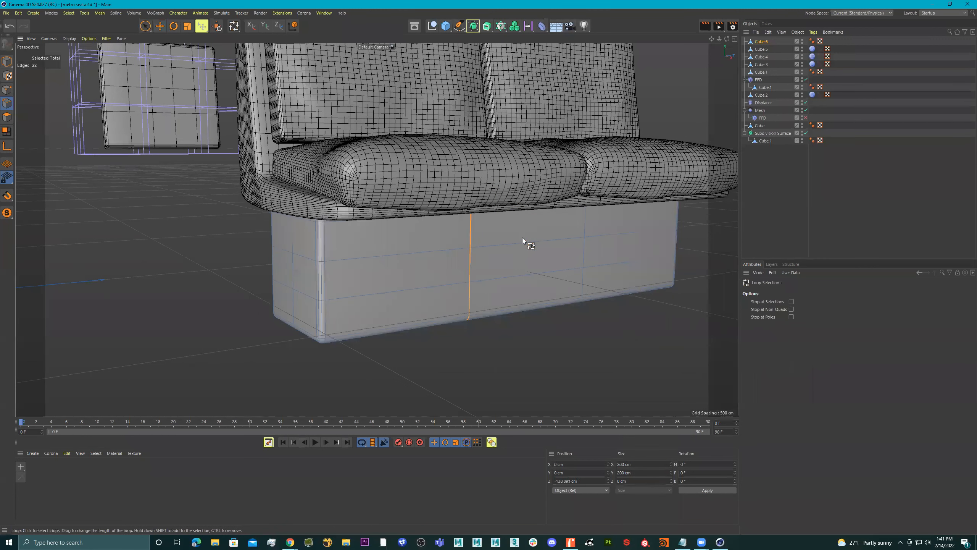
left_click(581, 221, "shift")
key("t")
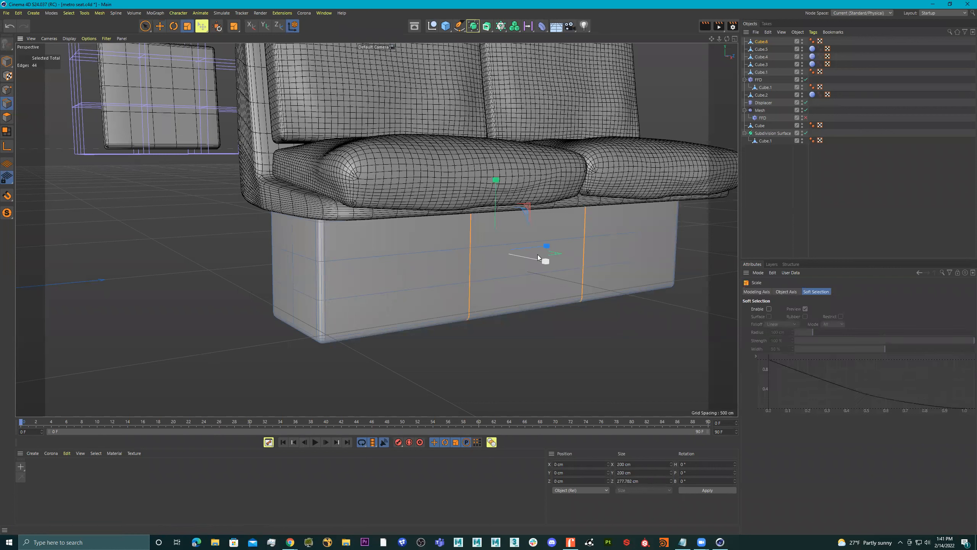
left_click_drag(549, 246, 621, 246)
left_click_drag(518, 259, 515, 257, "alt")
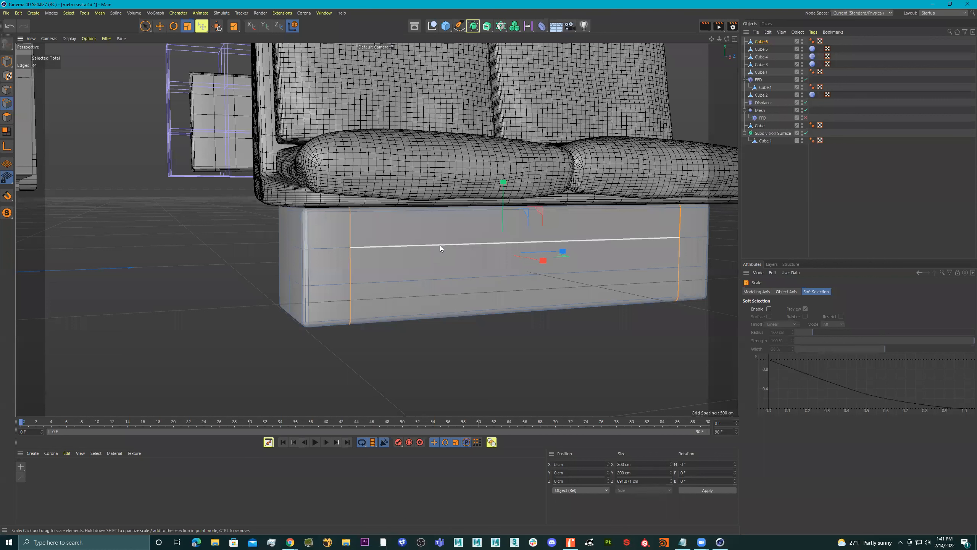
- Select the base's two horizontal edge loops and scale them apart to about 131 cm along Y
key("u")
key("l")
left_click(425, 246)
left_click(437, 281, "shift")
key("t")
left_click_drag(485, 246, 500, 122)
mouse_move(462, 234)
left_mouse_down("alt")
mouse_move(426, 222)
mouse_move(469, 224)
mouse_move(481, 238)
left_mouse_up("alt")
- Extrude the large centre polygon on the base's front inward with an offset of about -66.9 cm and Create Caps off
left_click(6, 117)
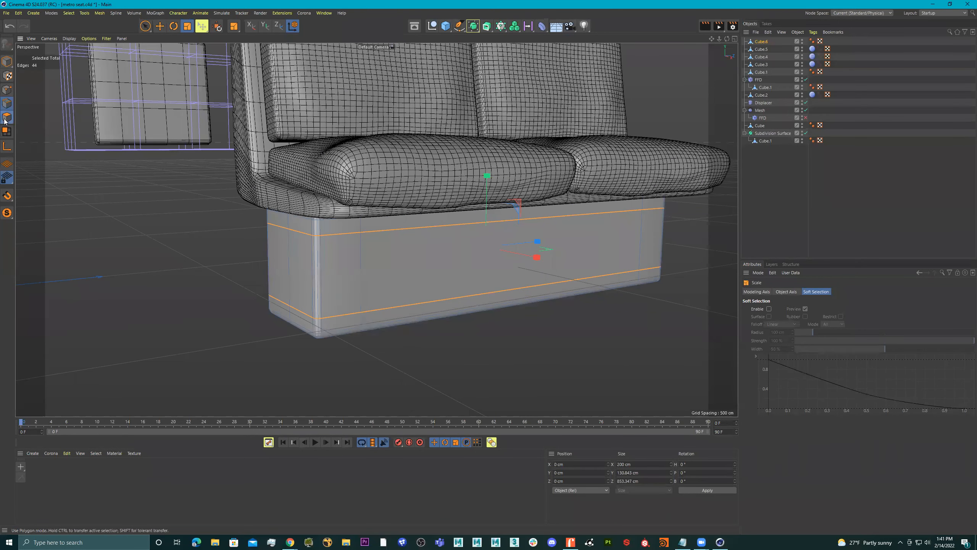
left_click(443, 240)
left_click_drag(450, 246, 540, 301, "alt")
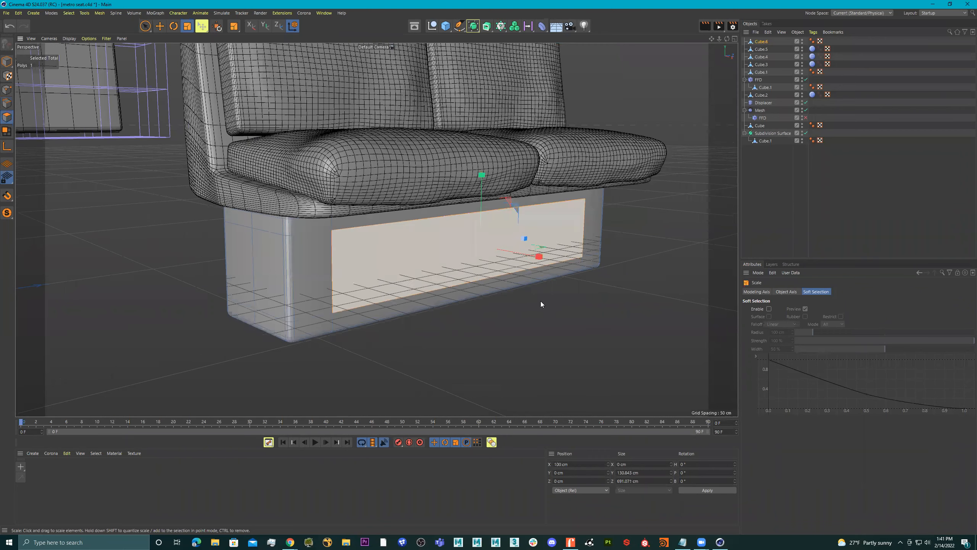
right_click(597, 305)
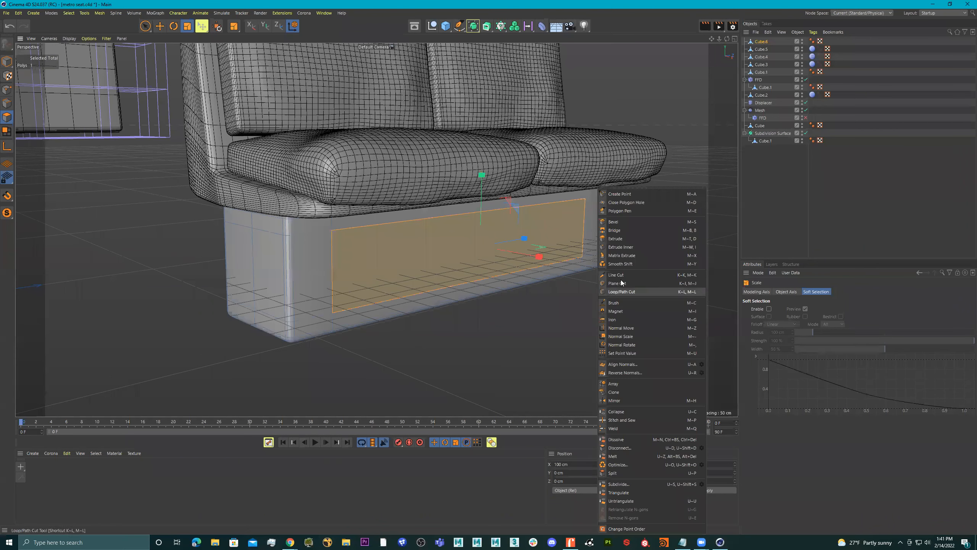
left_click(629, 240)
left_click_drag(543, 328, 475, 327)
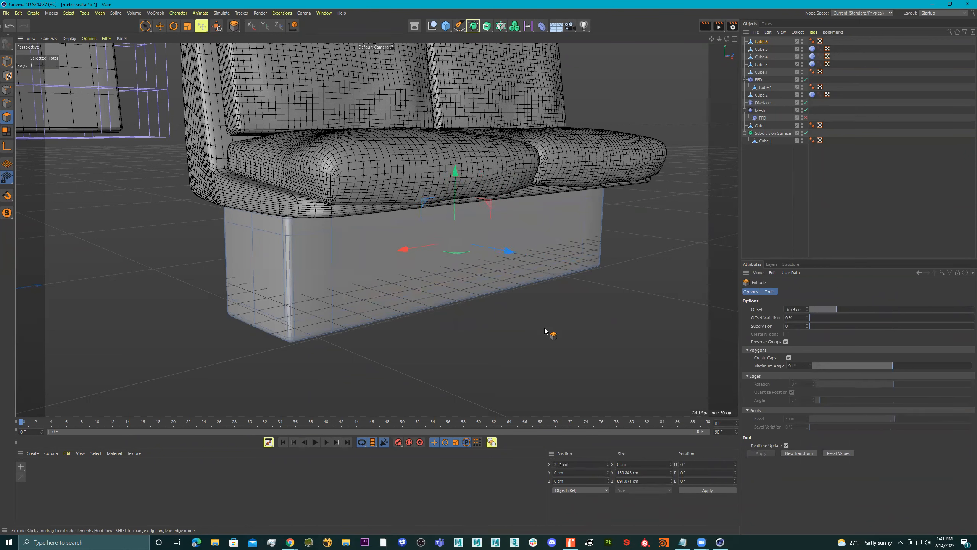
left_click(788, 358)
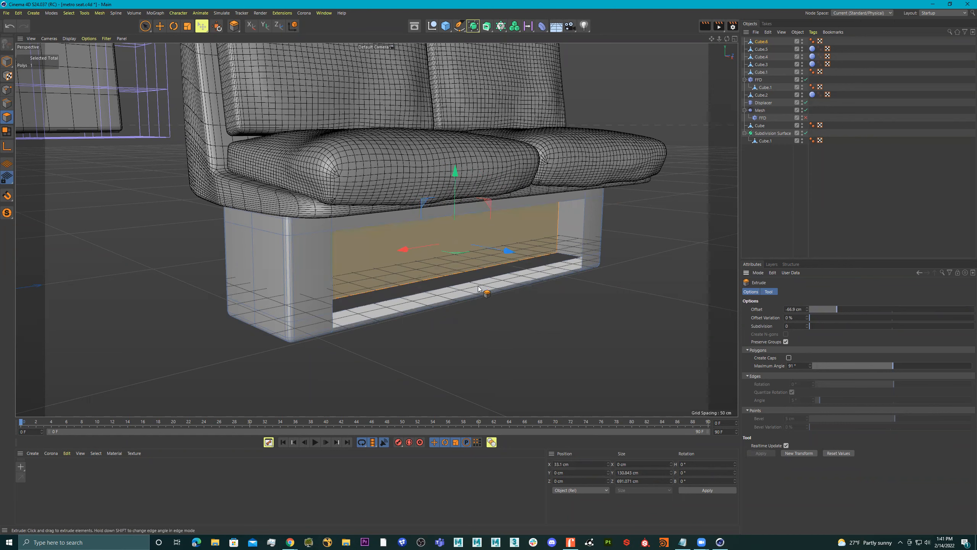
- Shift the recessed front polygon slightly along X to about 39 cm
left_click_drag(504, 301, 494, 287, "alt")
mouse_move(509, 248)
left_mouse_down()
mouse_move(523, 252)
mouse_move(514, 255)
left_mouse_up()
left_click_drag(576, 278, 582, 306, "alt")
key("space")
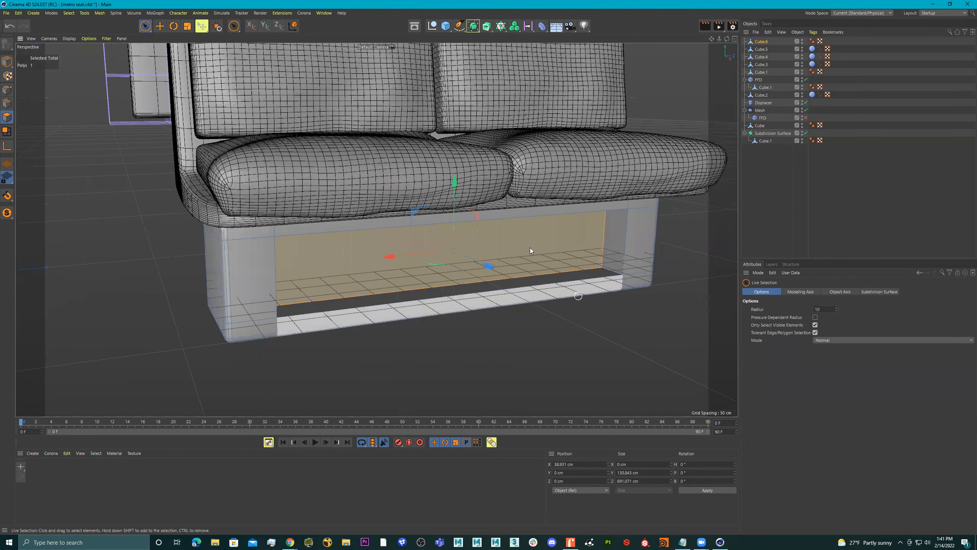
- Split the recessed polygon into a separate object and move its polygon out in front of the base to about X 471 cm
right_click(578, 322)
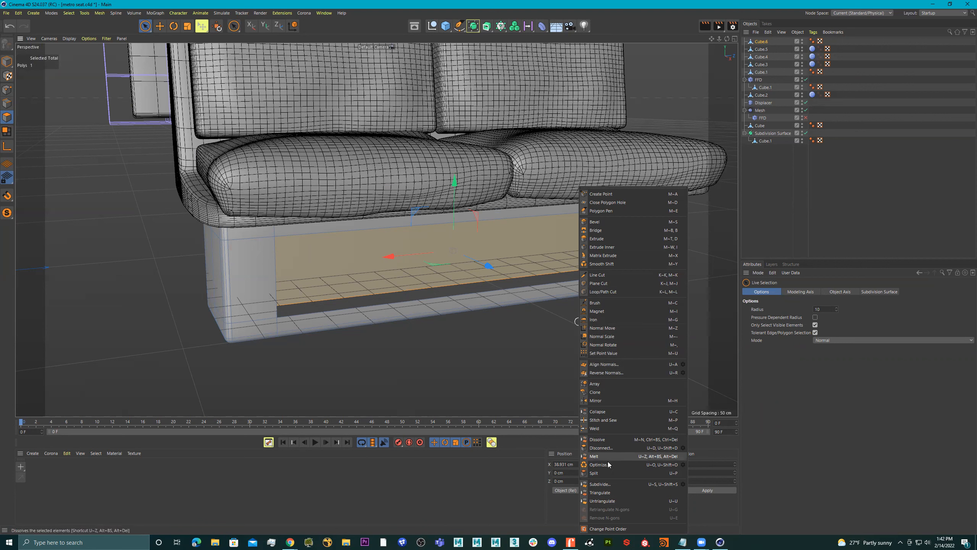
left_click(608, 473)
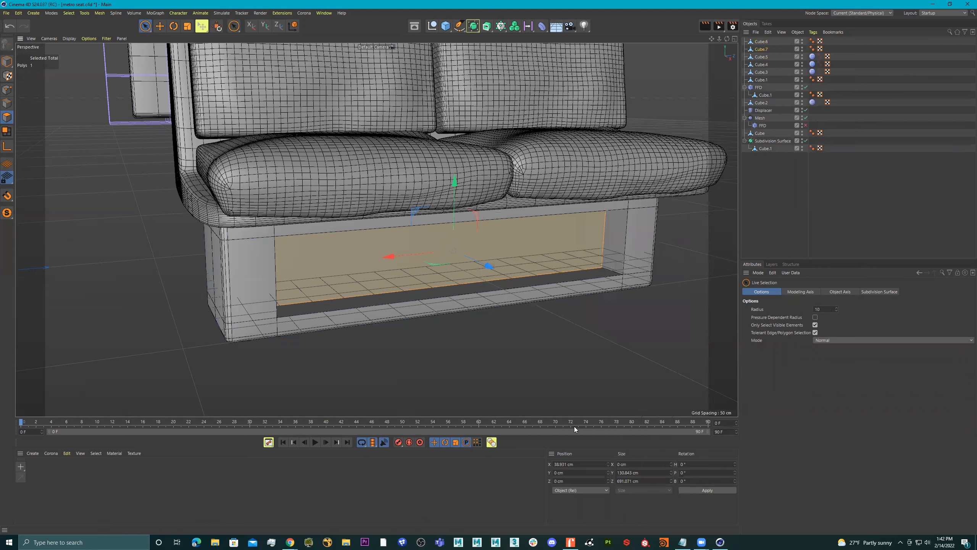
scroll(479, 321, "down", 2)
left_click_drag(489, 270, 638, 381)
left_click_drag(489, 309, 579, 283, "alt")
left_click(378, 327)
left_click_drag(447, 332, 428, 338, "alt")
left_click(506, 338)
scroll(563, 266, "up", 2)
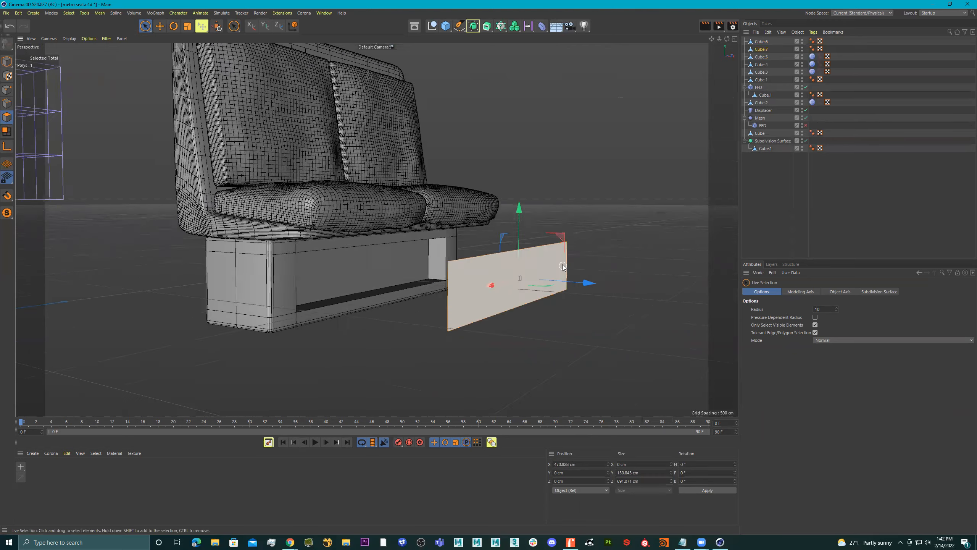
- Divide the separated panel into horizontal strips with 21 evenly spaced loop cuts
left_click_drag(563, 267, 487, 278, "alt")
right_click(432, 262)
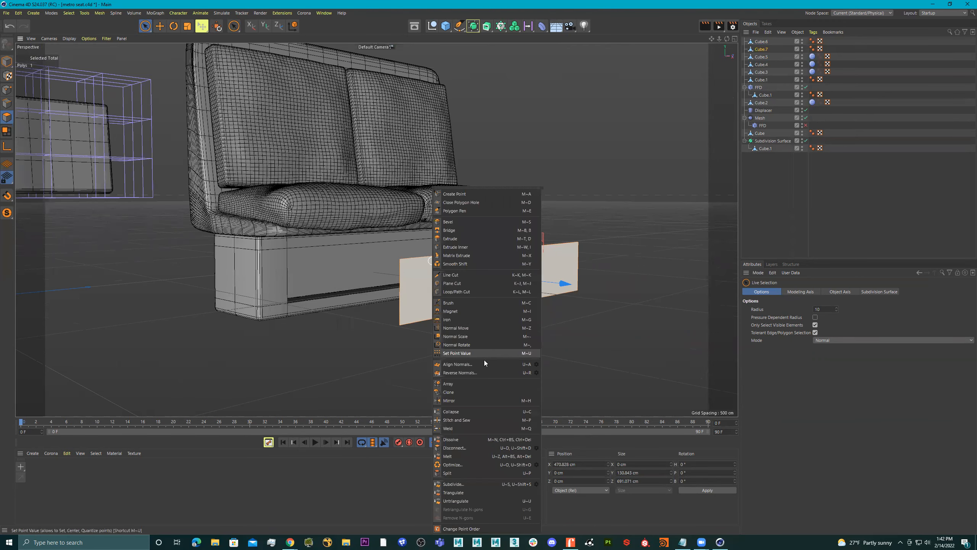
left_click(474, 291)
left_click(399, 281)
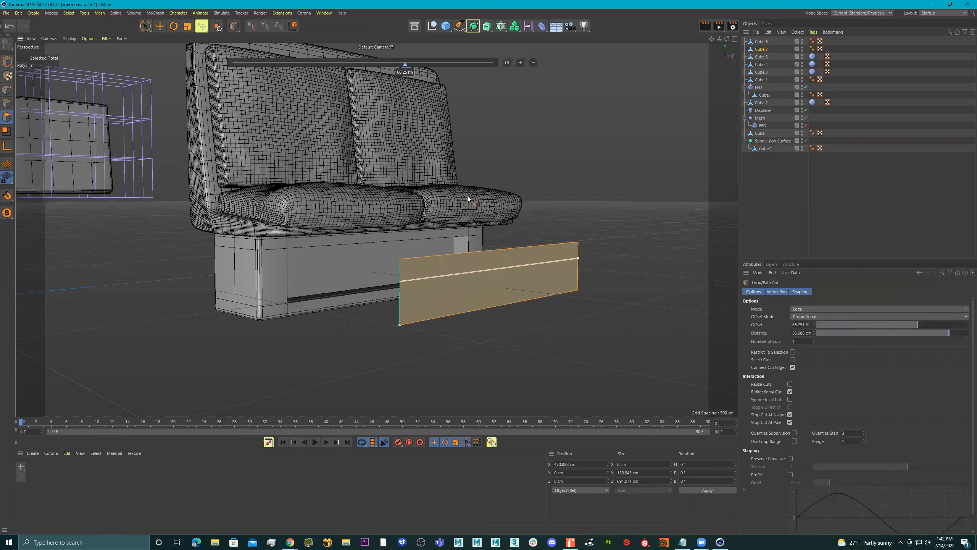
left_click(519, 62)
left_click(520, 62)
left_click(519, 62)
left_click(520, 62)
left_click(519, 62)
left_click(520, 63)
left_click(520, 62)
left_click(520, 63)
left_click(518, 62)
left_click(517, 61)
left_click(518, 62)
left_click(518, 61)
left_click(518, 61)
left_click(518, 61)
left_click(518, 61)
left_click(518, 62)
left_click(519, 62)
left_click(520, 63)
left_click(519, 62)
scroll(533, 255, "up", 4)
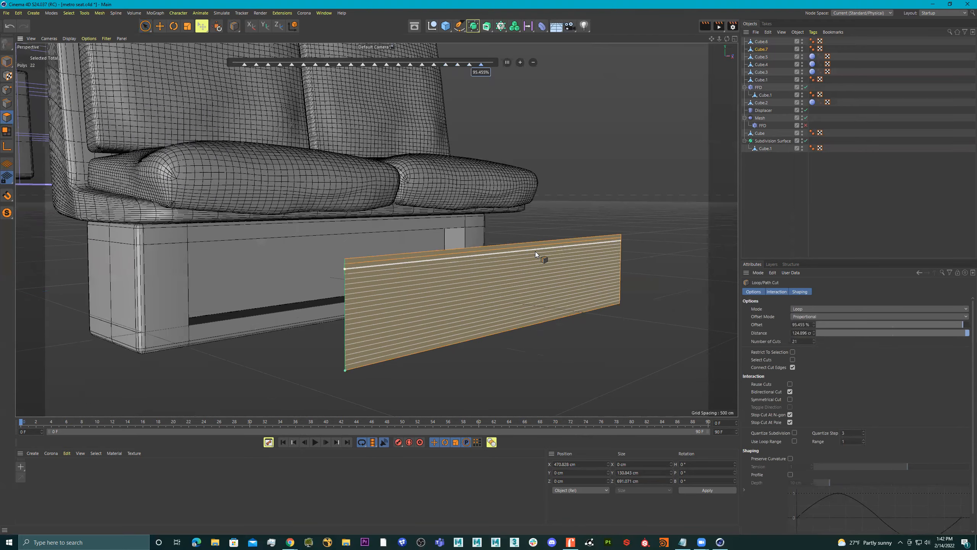
key("space")
- Select the panel's second strip from the upper edge, using wireframe display and a Live Selection radius reduced to 3
scroll(402, 282, "up", 5)
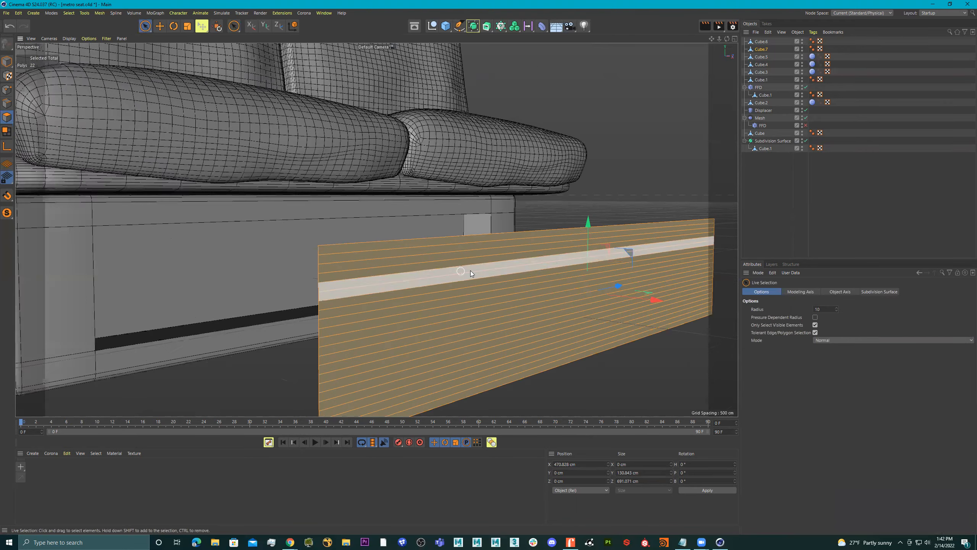
scroll(501, 253, "down", 2)
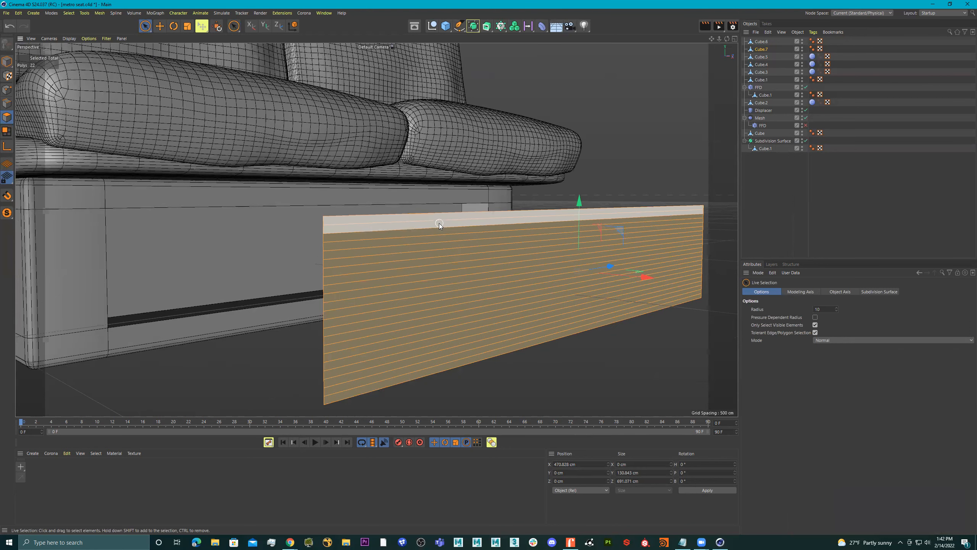
left_click(435, 224)
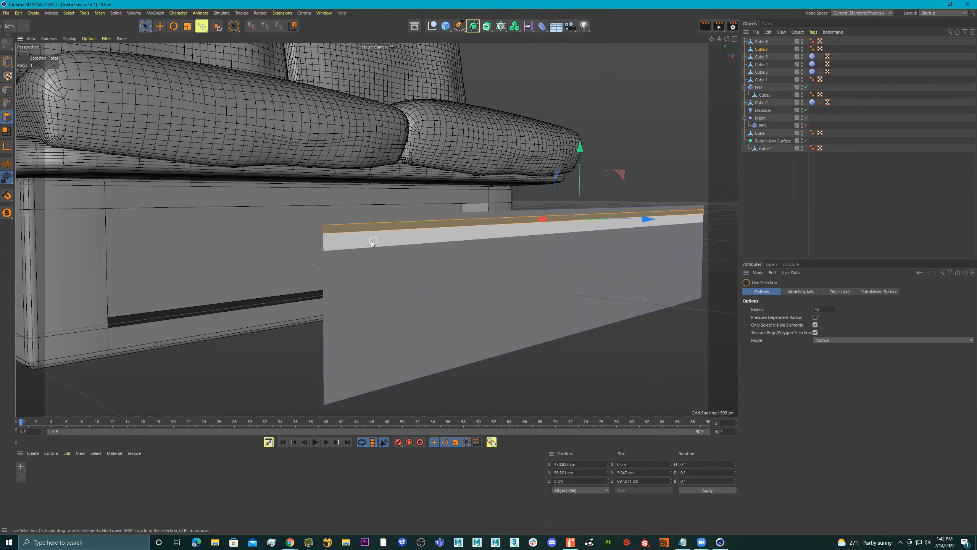
scroll(377, 242, "up", 6)
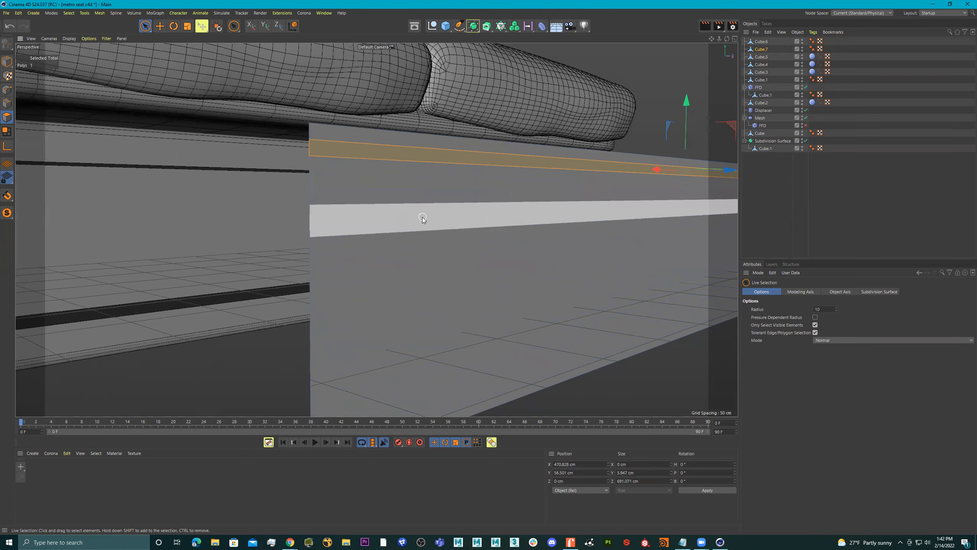
key("n")
key("g")
scroll(581, 281, "down", 2)
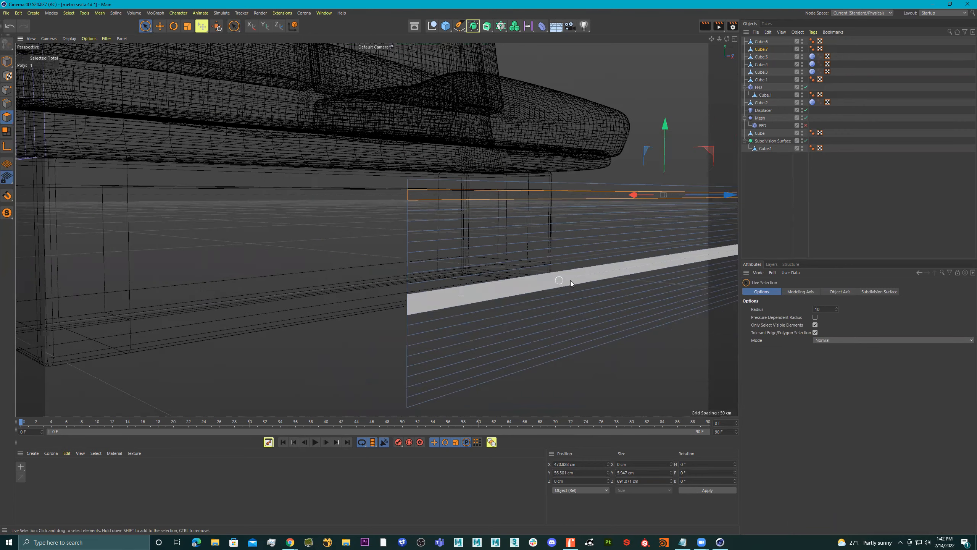
left_click_drag(571, 280, 583, 279, "alt")
mouse_move(477, 217)
left_mouse_down("alt")
mouse_move(447, 216)
mouse_move(480, 218)
left_mouse_up("alt")
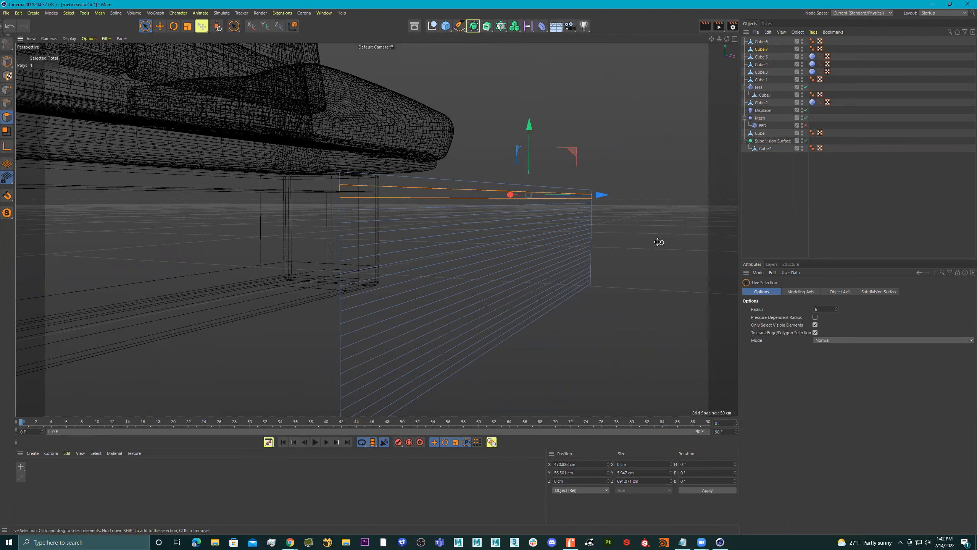
mouse_move(662, 242)
middle_mouse_down()
mouse_move(724, 255)
mouse_move(677, 253)
middle_mouse_up()
- Add every second strip down the panel to the selection, delete them all, and restore the shaded display with lines
left_click(389, 212, "shift")
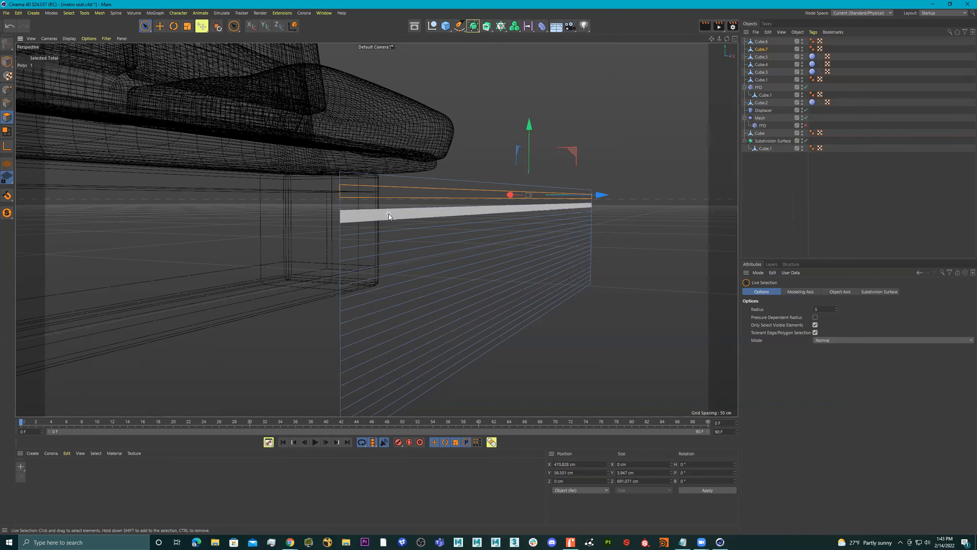
mouse_move(389, 226)
left_mouse_down("shift")
mouse_move(386, 325)
mouse_move(405, 381)
left_mouse_up("shift")
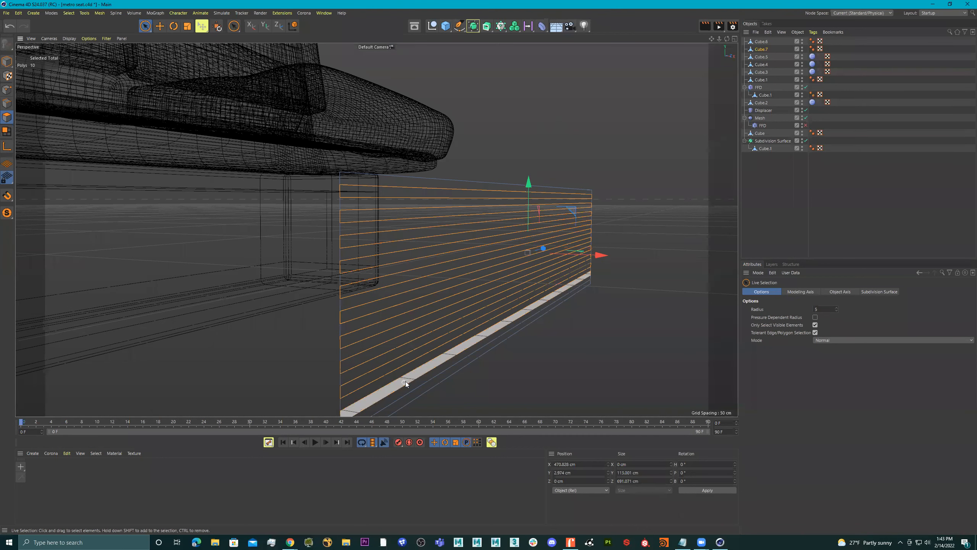
middle_click_drag(561, 381, 563, 359, "alt")
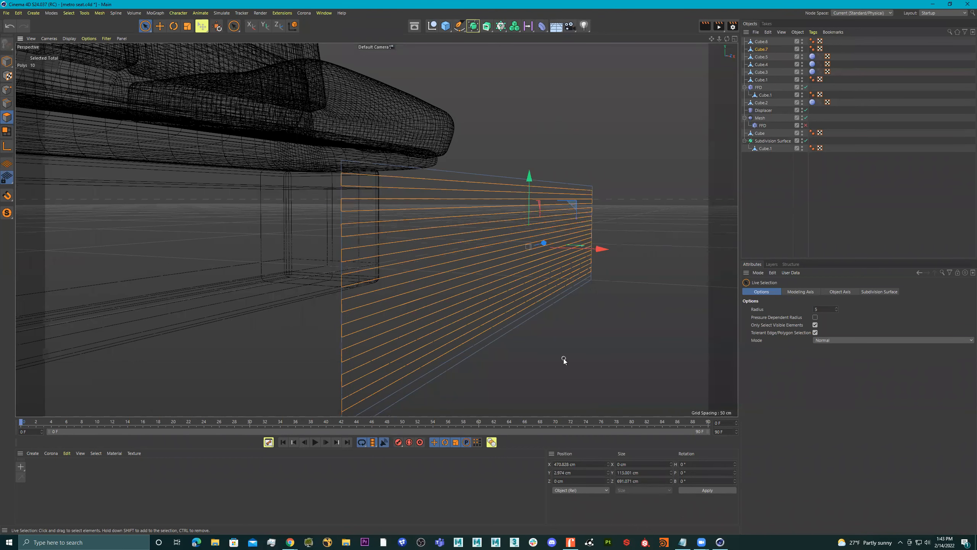
left_click(563, 359)
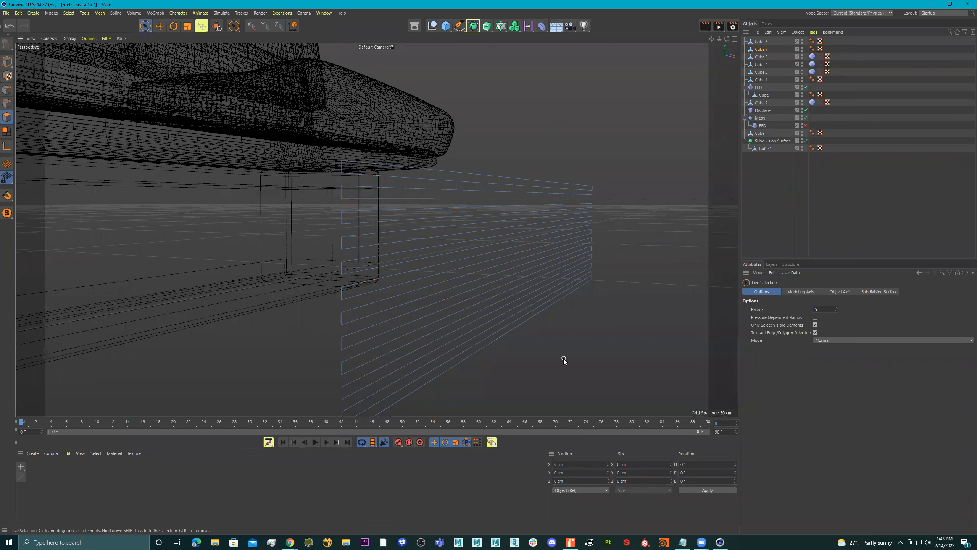
key("n")
key("b")
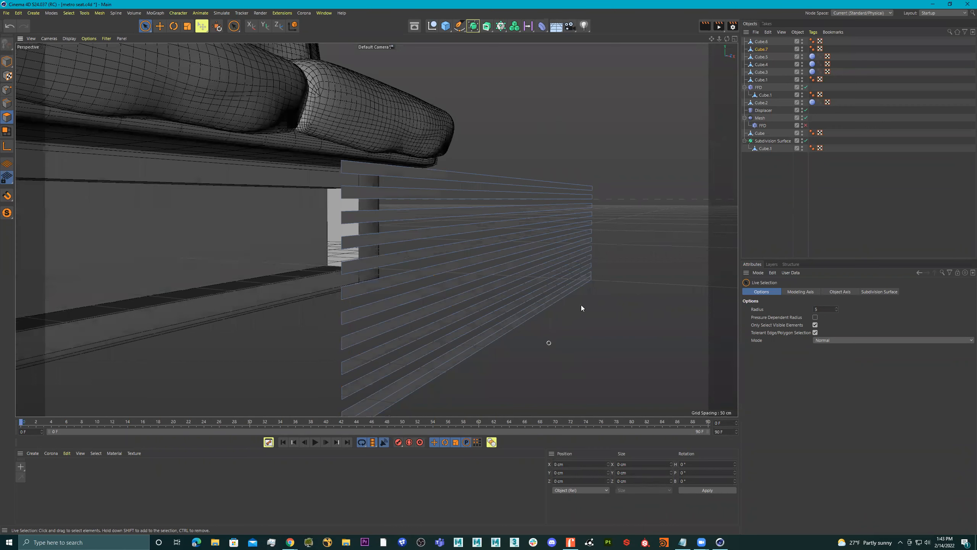
scroll(614, 303, "down", 3)
left_click(6, 61)
left_click_drag(500, 229, 536, 251, "alt")
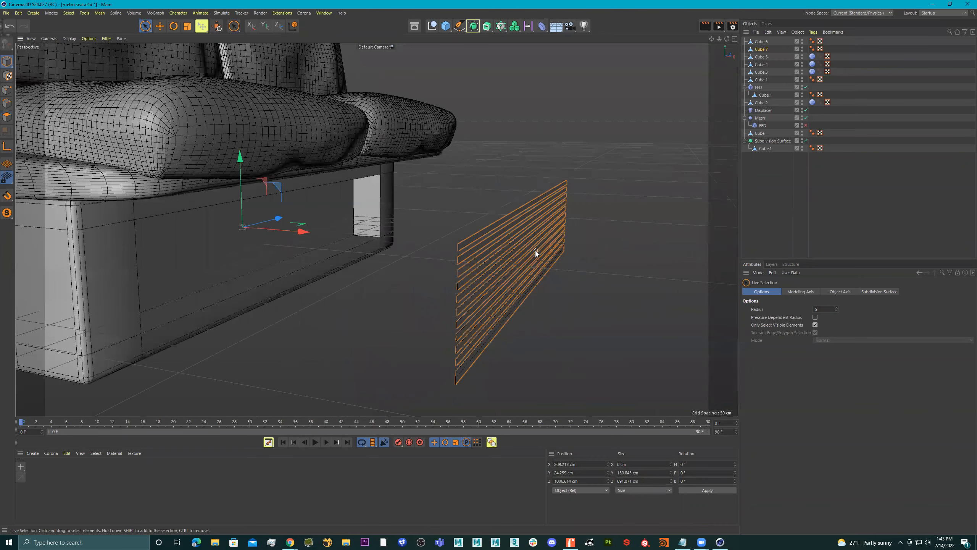
right_click(582, 250)
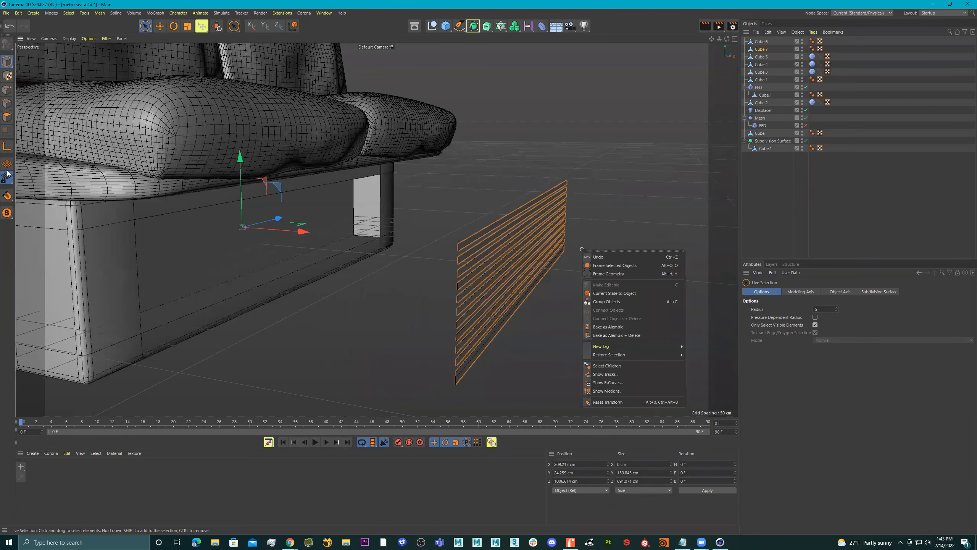
left_click(4, 114)
right_click(512, 113)
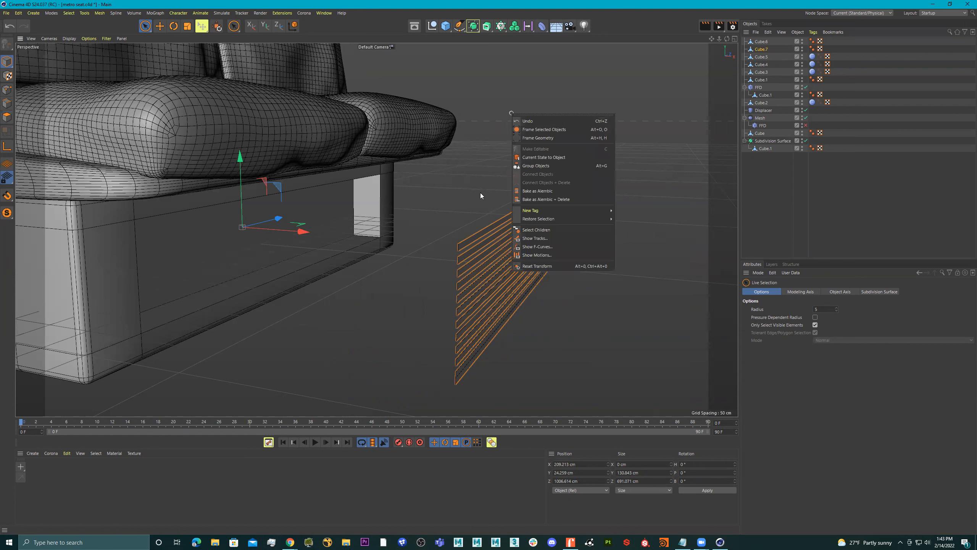
left_click(463, 257)
left_click(760, 49)
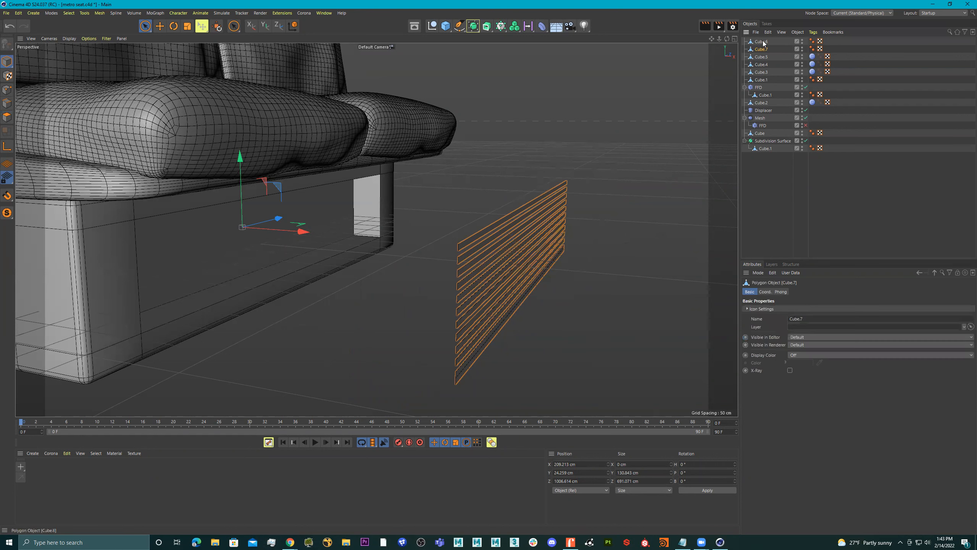
right_click(579, 257)
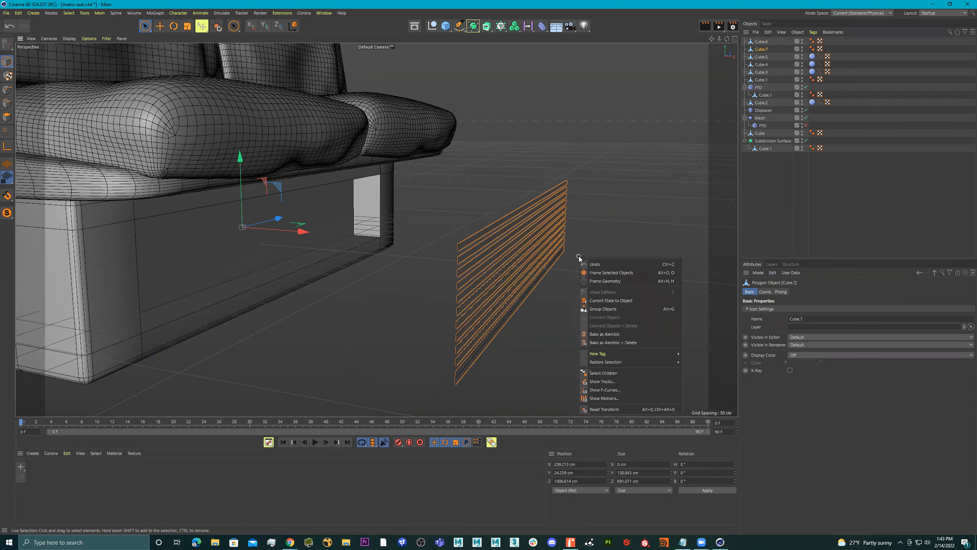
left_click(8, 118)
left_click(8, 118)
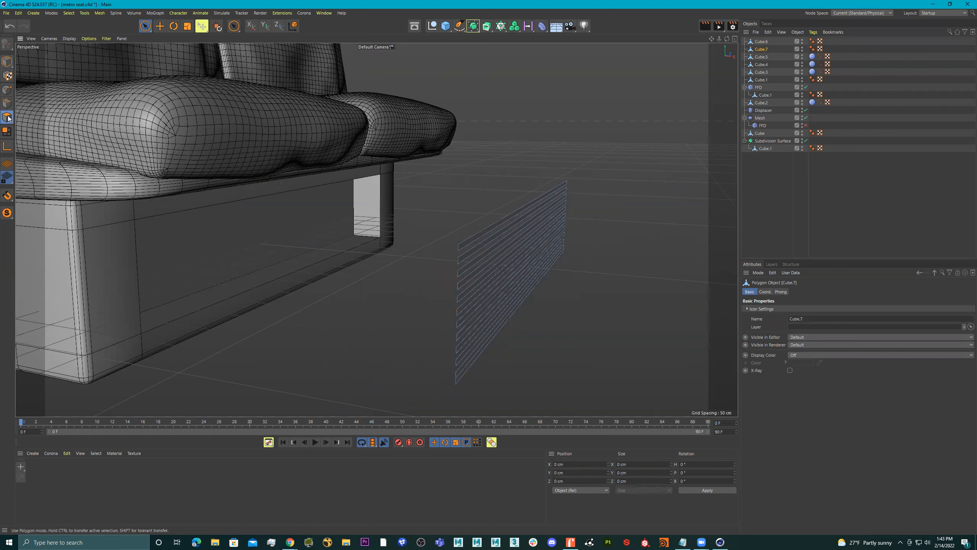
- Extrude all the remaining panel strips into slats about 5.5 cm thick
right_click(605, 171)
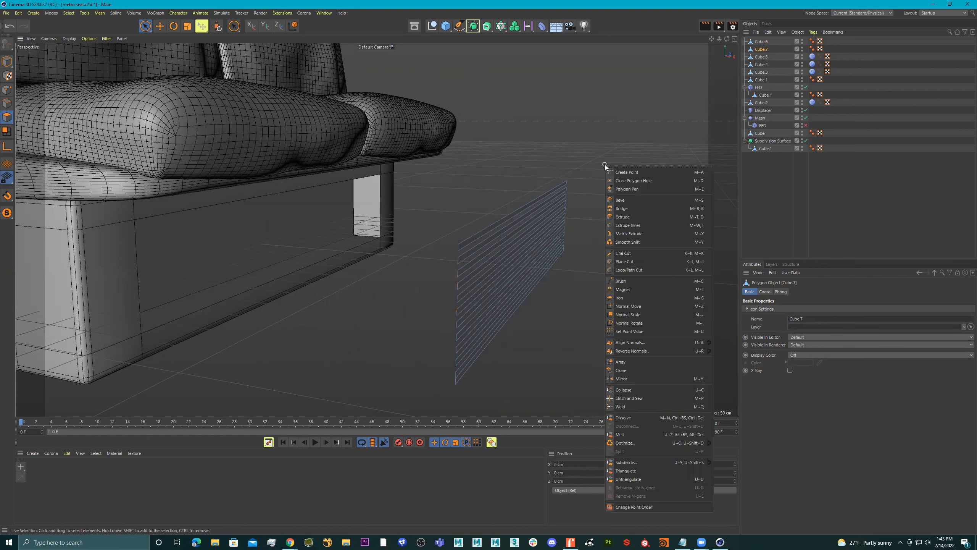
left_click(642, 218)
left_click_drag(569, 154, 603, 154)
left_click_drag(521, 293, 423, 232, "alt")
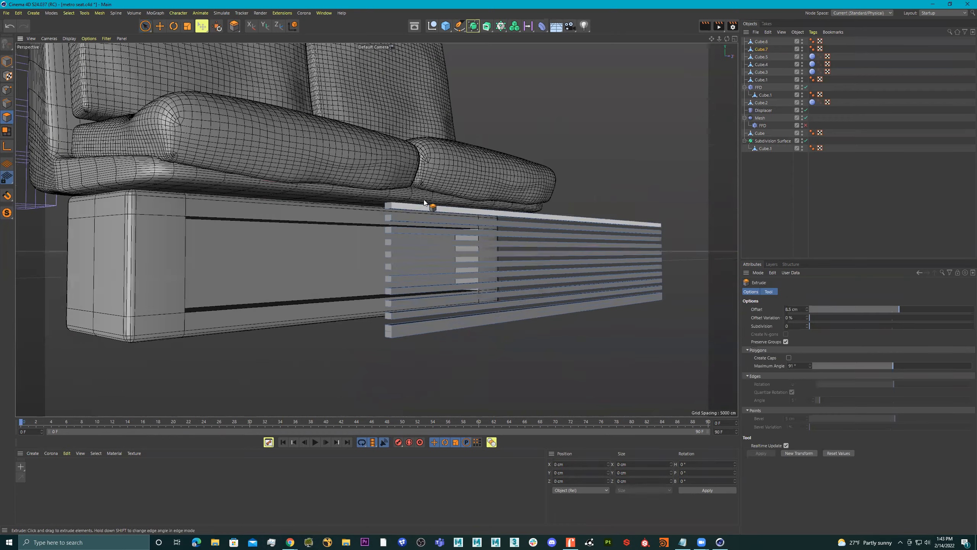
right_click_drag(426, 200, 506, 216, "alt")
left_click_drag(506, 217, 494, 213, "alt")
scroll(554, 229, "down", 4)
left_click_drag(565, 232, 313, 173, "alt")
right_click_drag(313, 174, 378, 184, "alt")
left_click_drag(377, 183, 413, 119, "alt")
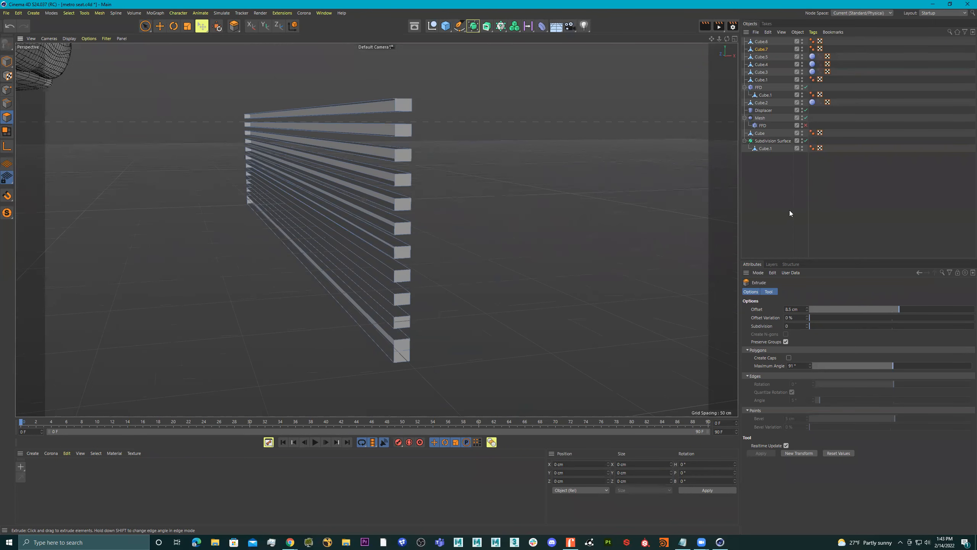
left_click_drag(897, 310, 897, 309)
left_click_drag(539, 276, 224, 142, "alt")
- Move the whole slat object back into the recess in the base's front, to about X 286.8 cm
left_click(6, 60)
left_click_drag(344, 169, 160, 131, "alt")
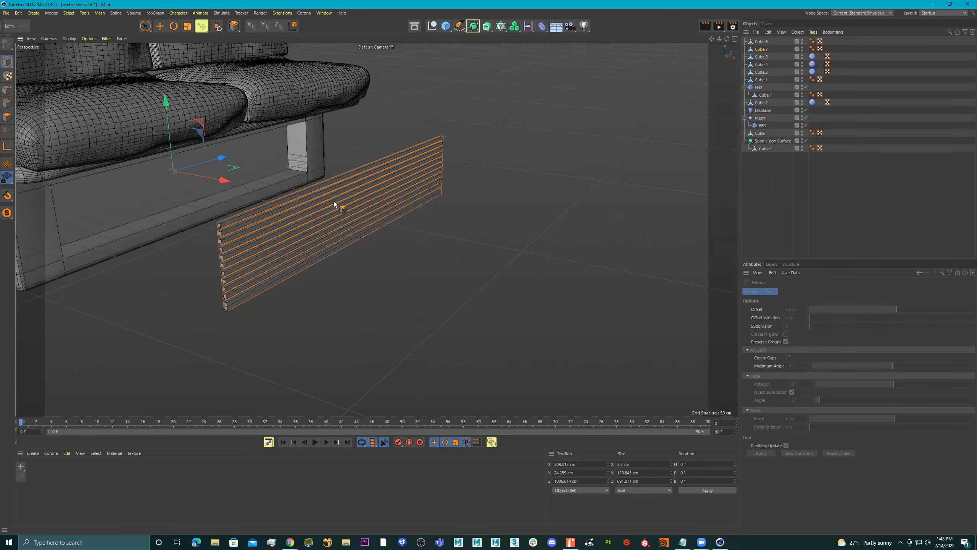
key("space")
left_click_drag(223, 182, 336, 185, "alt")
mouse_move(336, 186)
left_mouse_down("alt")
mouse_move(277, 187)
mouse_move(336, 180)
mouse_move(323, 178)
left_mouse_up("alt")
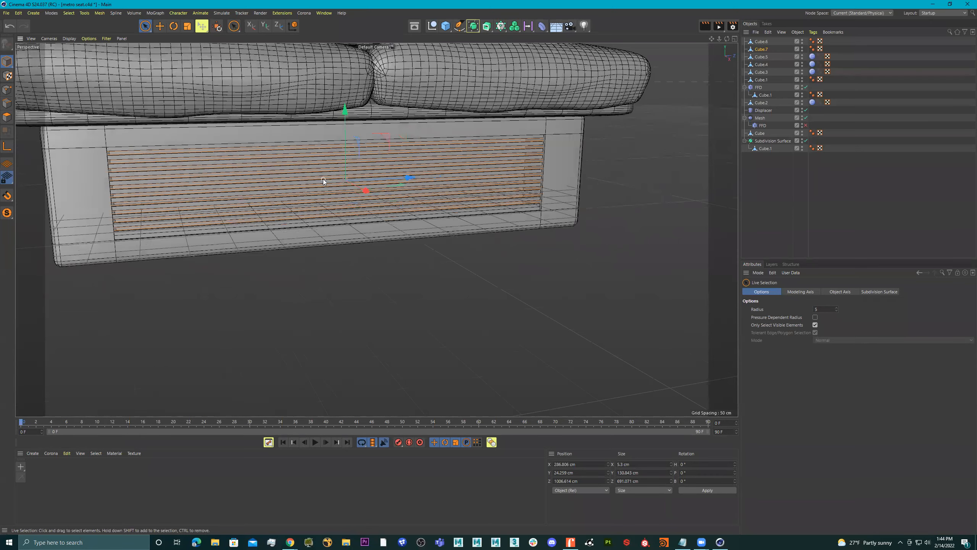
- Scale the slats lengthwise along Z to about 708 cm, checking how their ends fit the recess in wireframe
key("r")
key("t")
left_click_drag(404, 178, 349, 179)
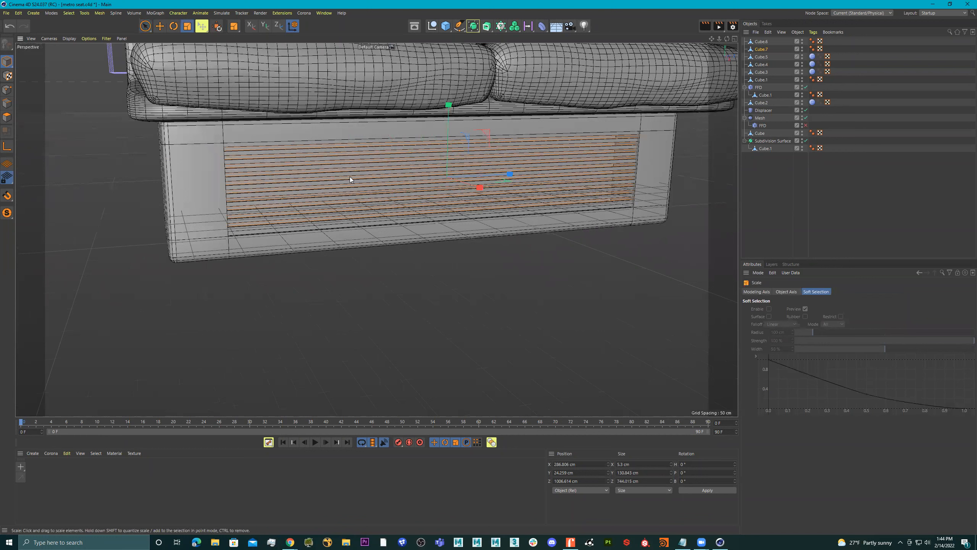
key("n")
key("g")
mouse_move(256, 157)
left_mouse_down("alt")
mouse_move(240, 155)
mouse_move(250, 156)
left_mouse_up("alt")
left_click_drag(498, 184, 529, 183)
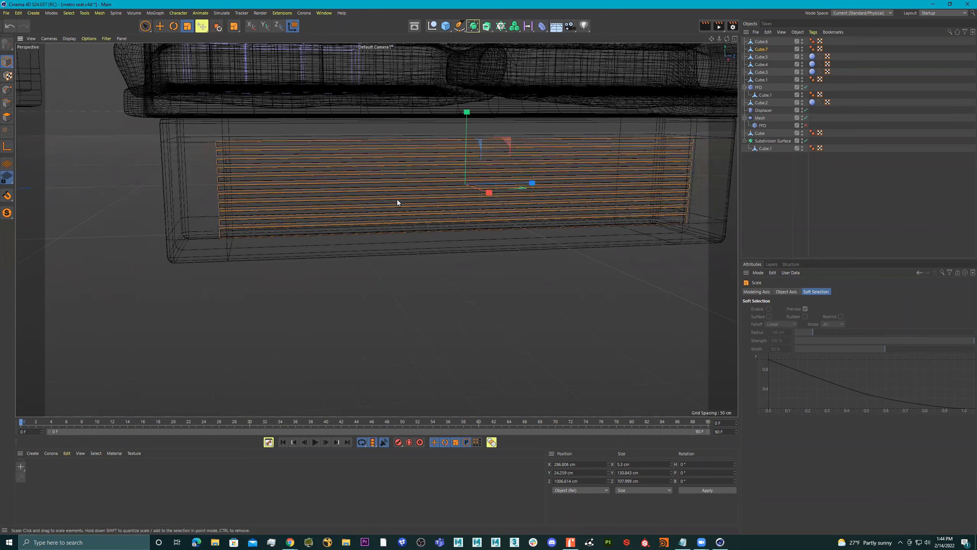
key("n")
key("b")
- Duplicate the slats as a flattened copy about 70.6 cm high, placed in the upper recess at about Y 66.8 cm
left_click_drag(347, 207, 437, 90, "alt")
key("e")
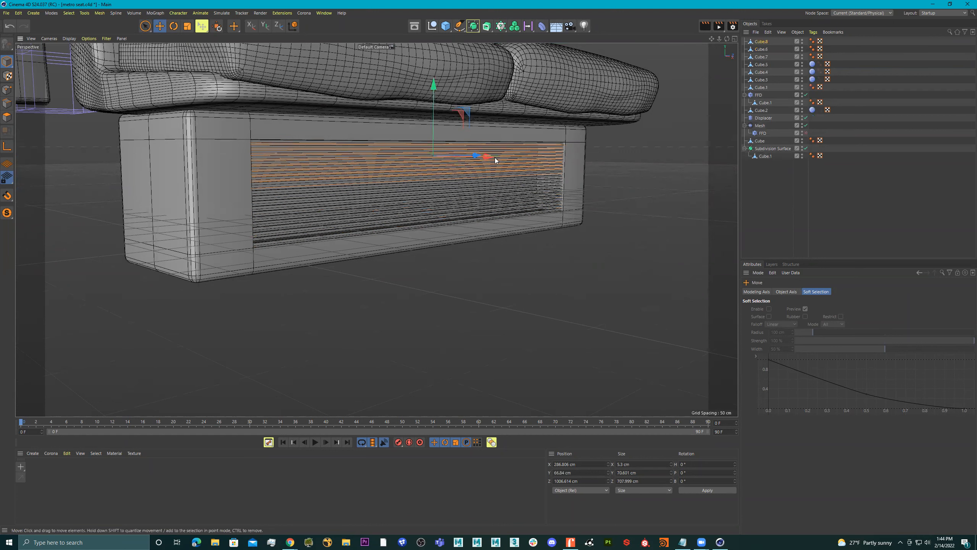
scroll(522, 209, "down", 4)
left_click_drag(522, 209, 413, 207, "alt")
- Select the base block and examine its fit with the slats and seat from the front, side and low angles
left_click(350, 200)
left_click_drag(349, 200, 432, 185, "alt")
right_click_drag(432, 185, 531, 206, "alt")
left_click_drag(531, 205, 575, 209, "alt")
right_click_drag(575, 209, 484, 194, "alt")
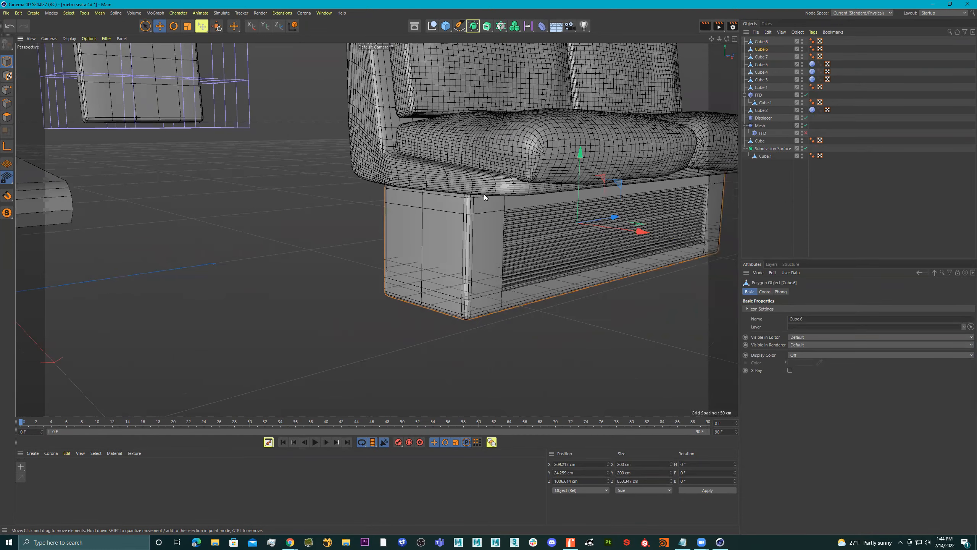
left_click_drag(510, 228, 375, 220, "alt")
right_click_drag(375, 218, 547, 217, "alt")
left_click_drag(375, 229, 346, 193, "alt")
mouse_move(371, 194)
left_mouse_down("alt")
mouse_move(390, 190)
mouse_move(263, 190)
left_mouse_up("alt")
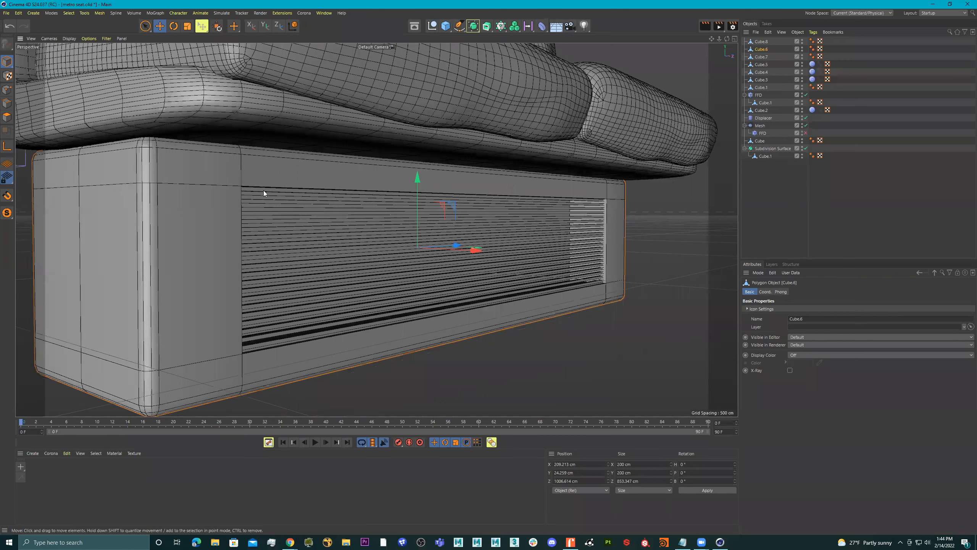
right_click_drag(514, 242, 443, 253, "alt")
left_click_drag(443, 252, 412, 235, "alt")
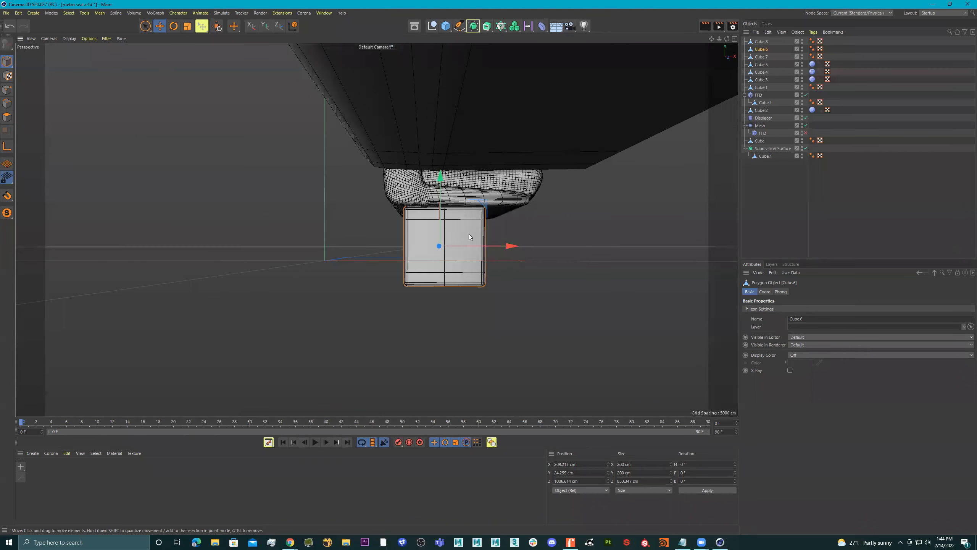
right_click_drag(468, 234, 439, 237, "alt")
left_click_drag(439, 238, 414, 241, "alt")
- Move the spare bench shell that blocks the view away along X to about -2526 cm
left_click(338, 165)
right_click_drag(407, 208, 416, 230, "alt")
left_click_drag(469, 209, 431, 275, "alt")
left_click_drag(477, 240, 229, 187)
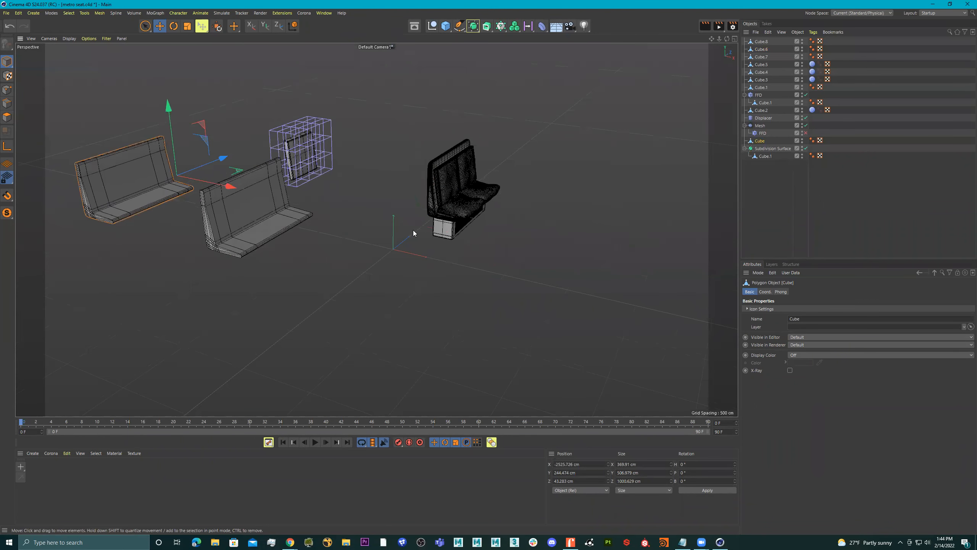
- Rectangle-select the base block's rear points and move them backward to about X -118.7 cm
right_click_drag(428, 228, 480, 223, "alt")
left_click(494, 214)
left_click_drag(494, 214, 475, 208, "alt")
left_click(7, 89)
left_click(145, 26)
left_click(181, 48)
left_click_drag(341, 123, 470, 308)
mouse_move(514, 219)
left_mouse_down()
mouse_move(453, 229)
mouse_move(513, 229)
mouse_move(503, 239)
left_mouse_up()
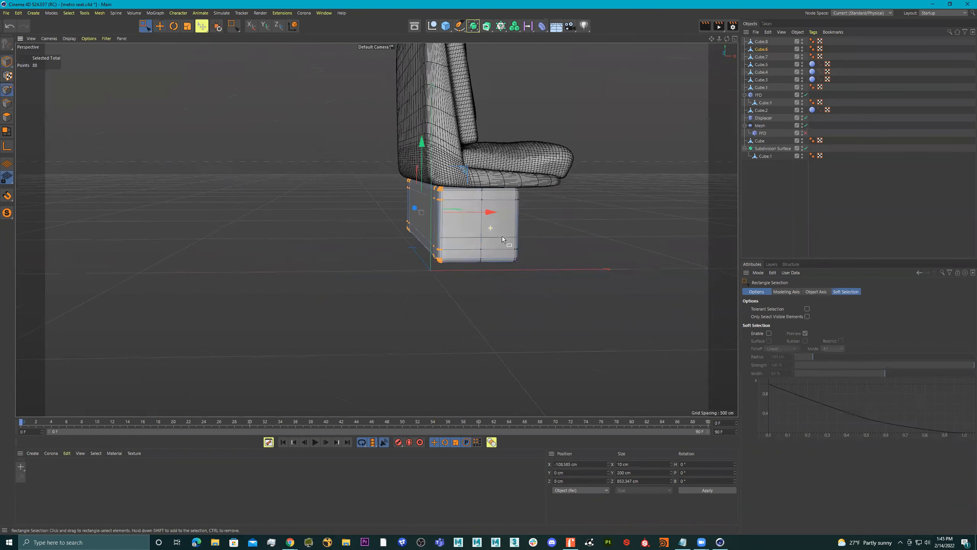
mouse_move(491, 205)
left_mouse_down()
mouse_move(461, 195)
mouse_move(508, 212)
mouse_move(481, 211)
mouse_move(504, 213)
mouse_move(495, 212)
left_mouse_up()
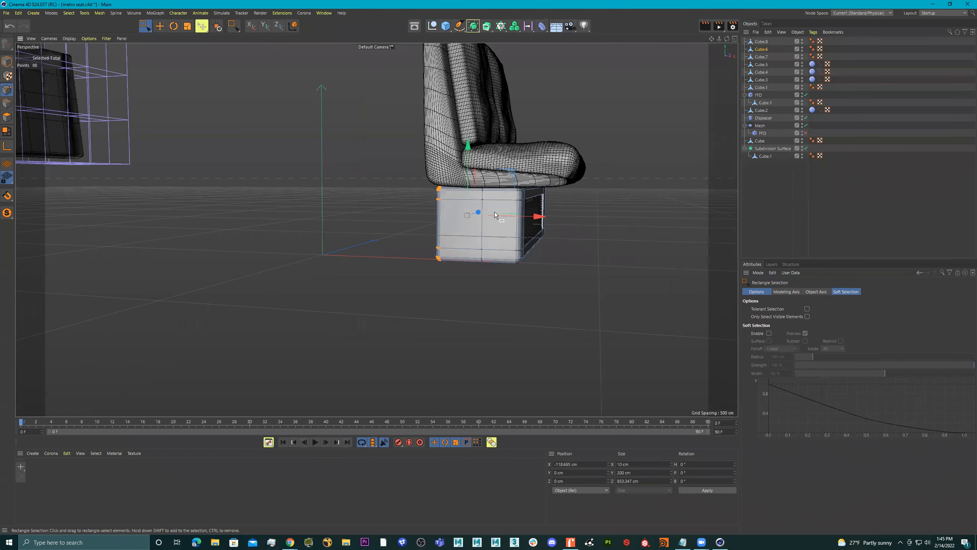
- Select all parts of the finished bench and move them in the front view to about X 170 cm, Y 276.5 cm
left_click_drag(371, 163, 473, 183, "alt")
left_click_drag(273, 126, 409, 145, "alt")
left_click_drag(479, 70, 314, 234)
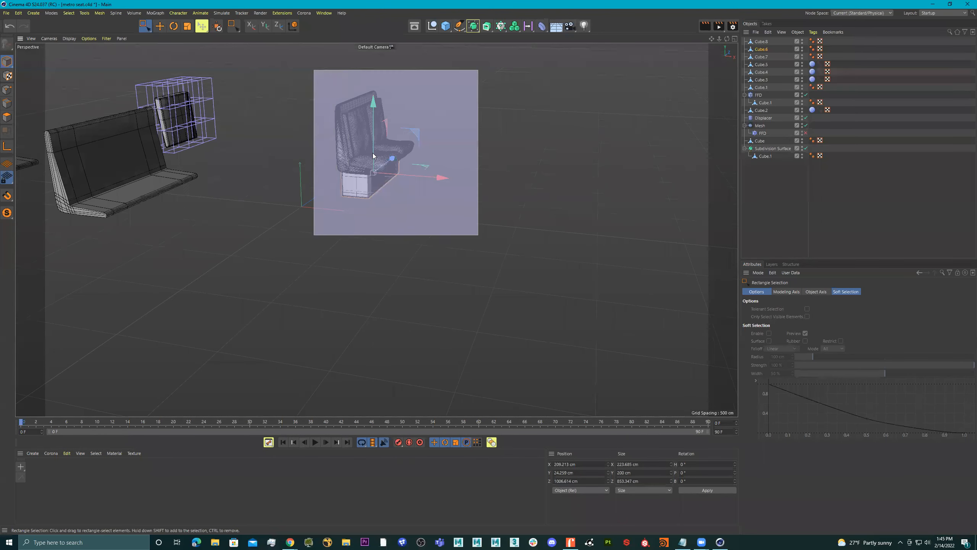
left_click_drag(374, 156, 376, 112)
middle_click(468, 175)
right_click_drag(615, 317, 574, 316, "alt")
middle_click(592, 313)
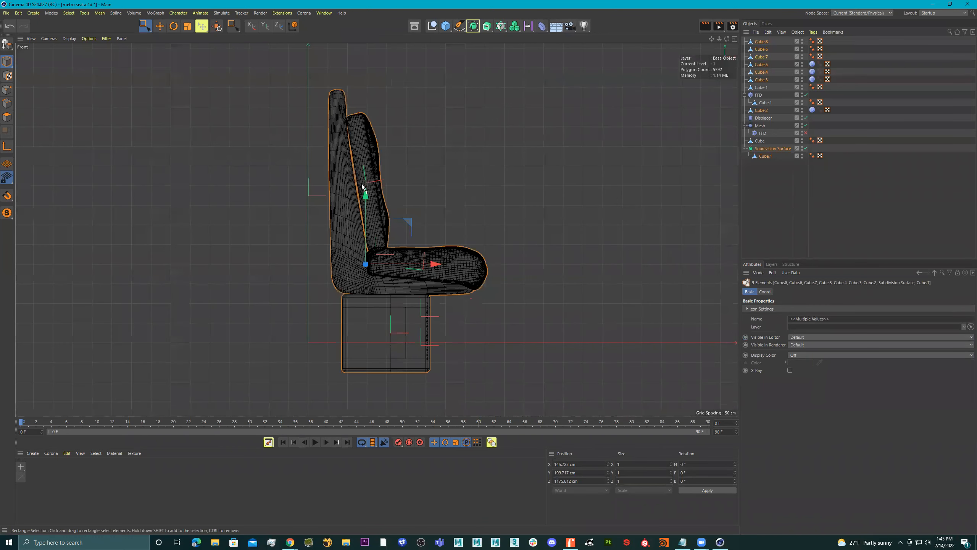
left_click_drag(362, 186, 364, 156)
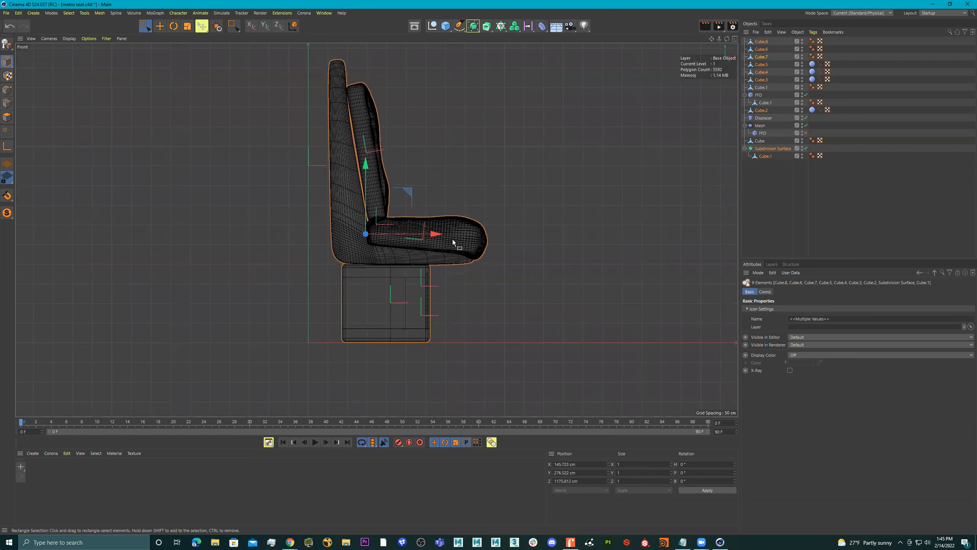
left_click_drag(437, 235, 447, 235)
middle_click_drag(477, 258, 492, 267, "alt")
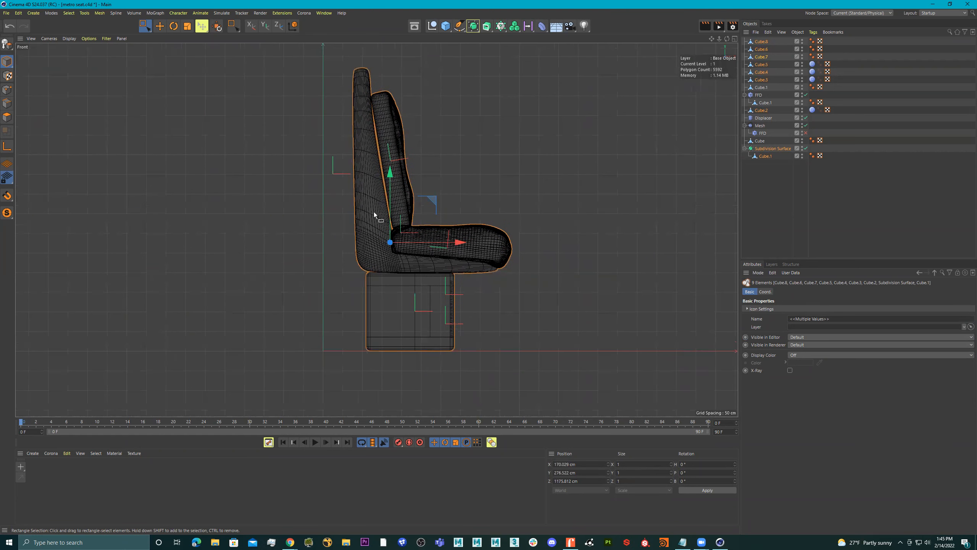
middle_click(374, 212)
middle_click(275, 153)
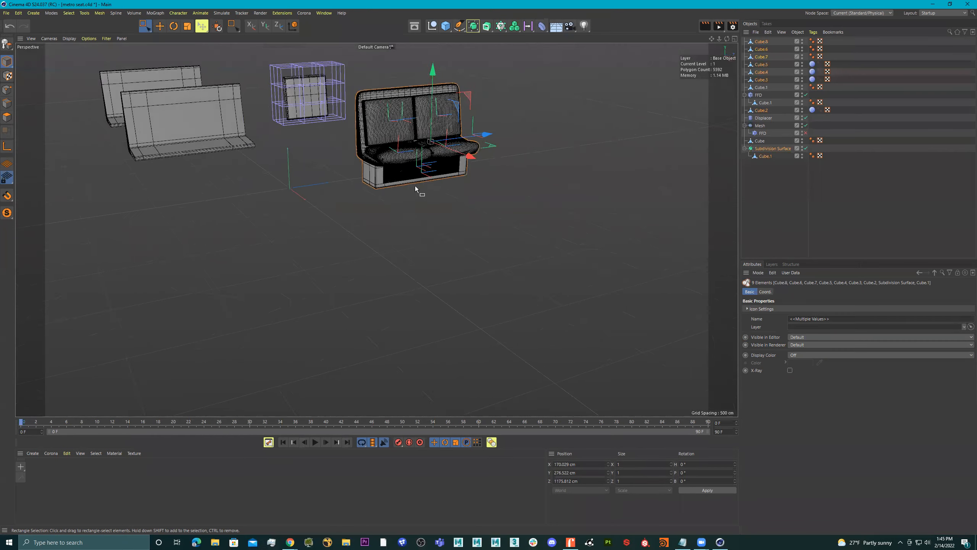
- Deselect the bench parts and display the model shaded without mesh lines
scroll(416, 185, "up", 8)
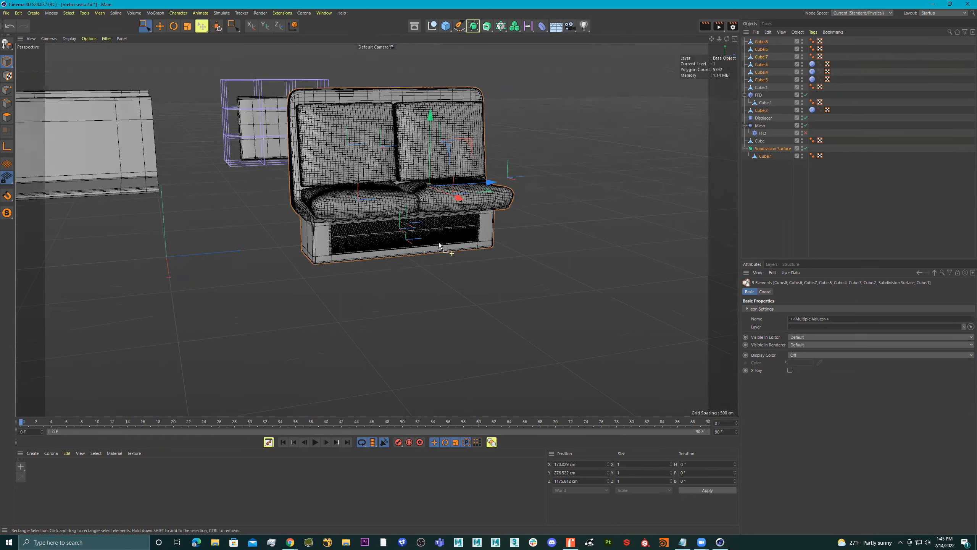
right_click(437, 239)
left_click(527, 273)
left_click_drag(483, 248, 498, 229, "alt")
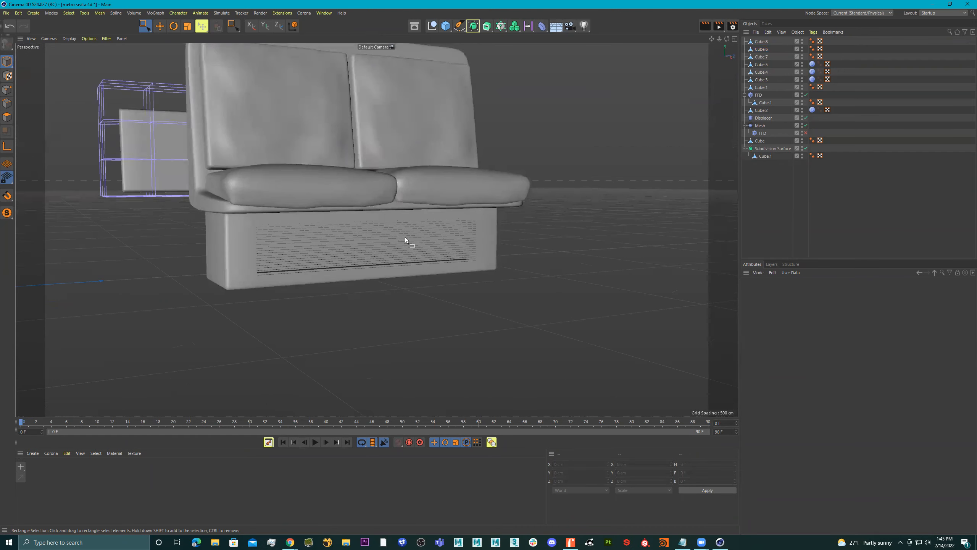
- Flip the upper slat copy by -180° in pitch and set it at about Y 145.4 cm
scroll(404, 237, "up", 5)
left_click(404, 233)
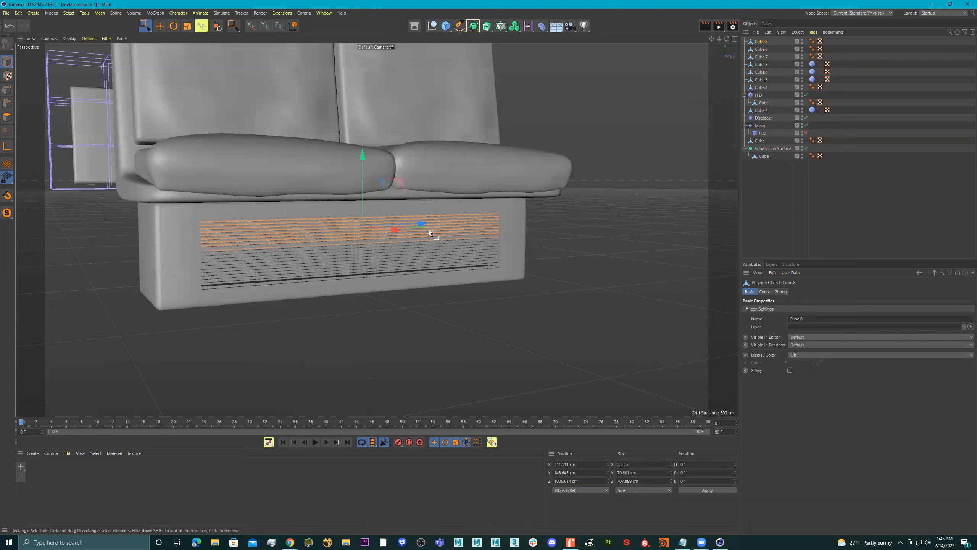
left_click_drag(359, 178, 556, 377)
key("e")
key("r")
key("e")
left_click_drag(359, 294, 359, 288)
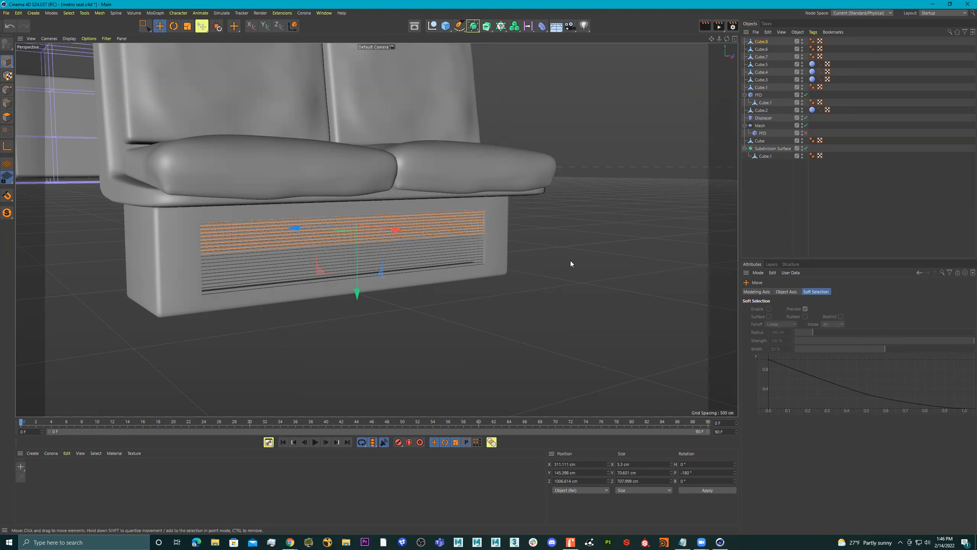
- Nudge the flipped slat copy slightly downward and check the gaps between the slats up close
left_click(531, 246)
scroll(547, 245, "down", 3)
left_click(459, 245)
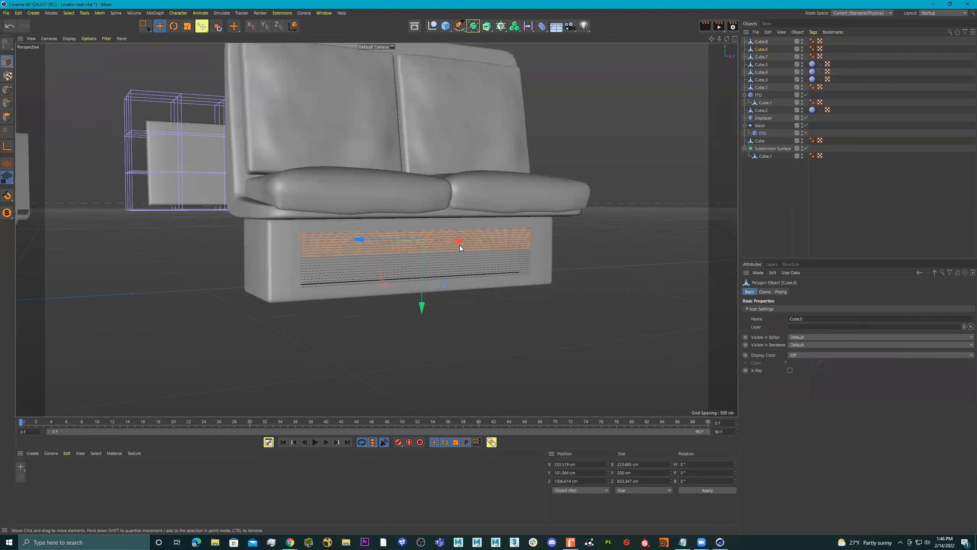
scroll(320, 246, "up", 5)
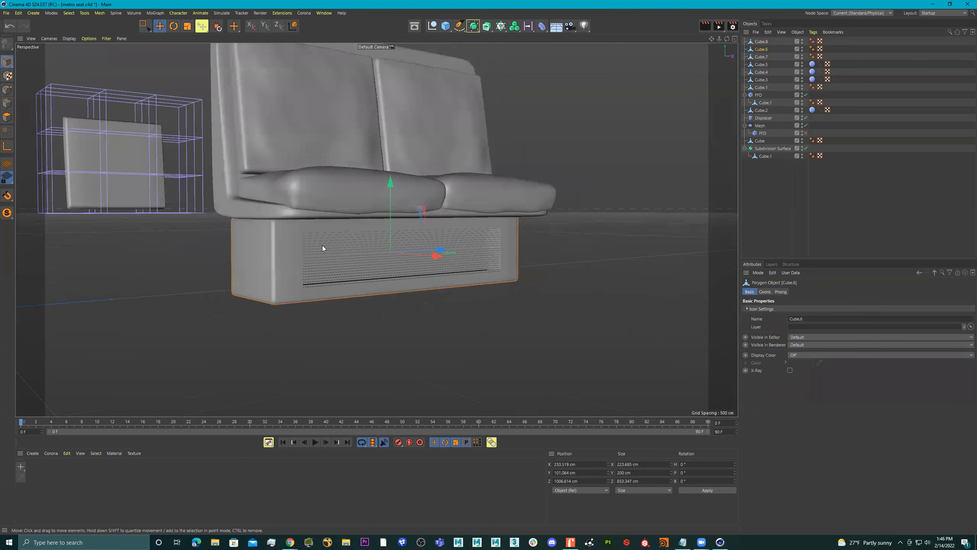
left_click(361, 250)
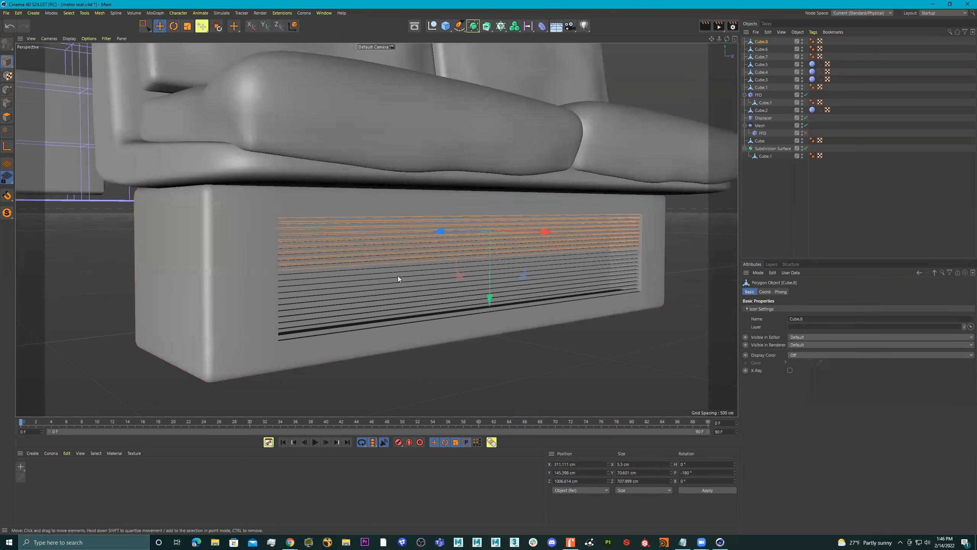
left_click_drag(398, 277, 380, 270, "alt")
right_click_drag(380, 269, 451, 269, "alt")
left_click_drag(454, 272, 492, 278, "alt")
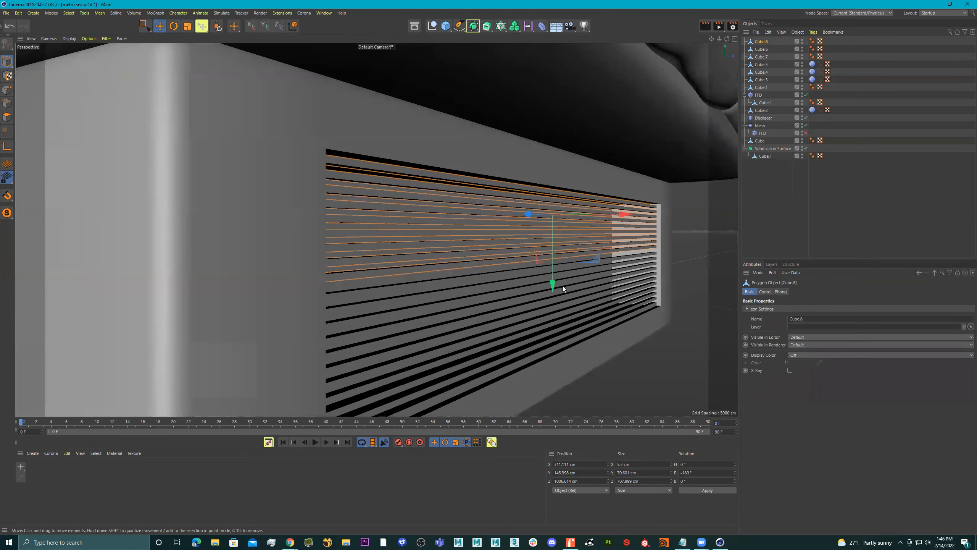
left_click_drag(551, 284, 551, 288)
right_click_drag(578, 264, 522, 266, "alt")
left_click_drag(522, 266, 566, 300, "alt")
left_click(571, 318)
right_click_drag(571, 318, 439, 319, "alt")
left_click_drag(438, 318, 487, 317, "alt")
- Group the seat shell's Subdivision Surface in a null and rename it SeatBack
left_click(332, 235)
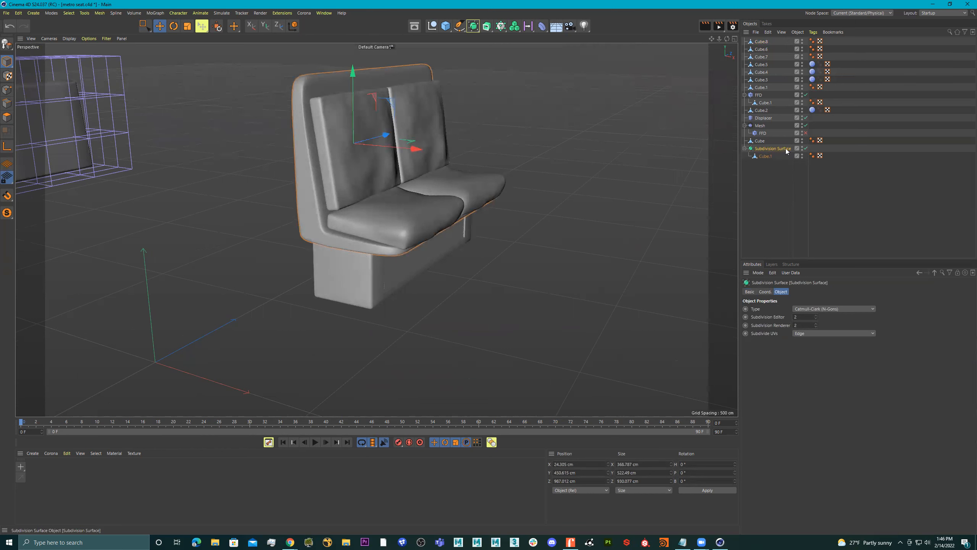
left_click(745, 148)
key("alt+g")
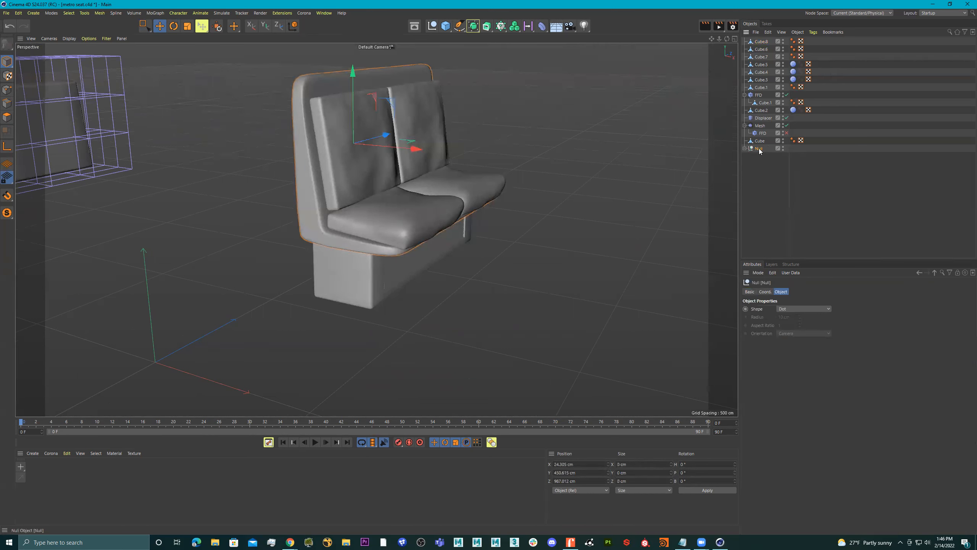
double_click(759, 148)
key("BackSpace")
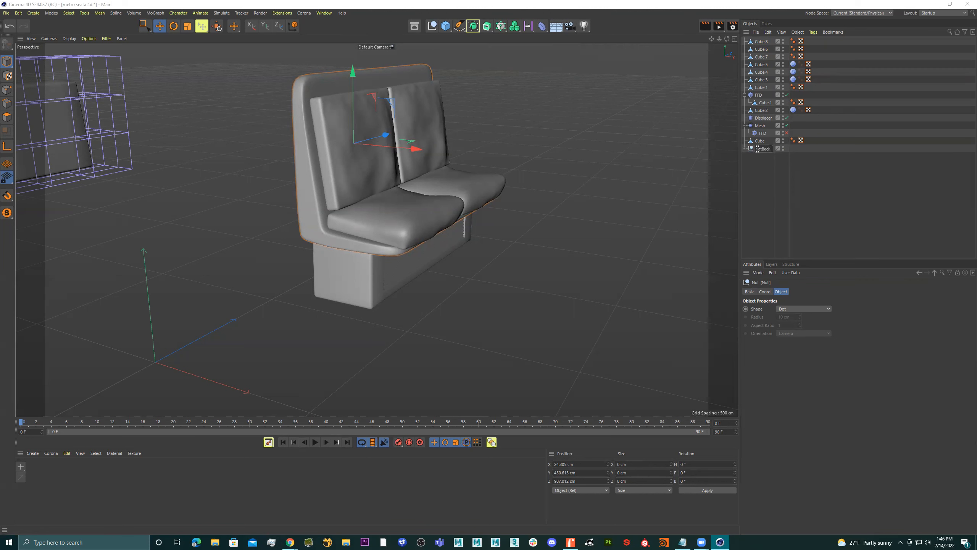
key("Return")
- Group the two back cushions and two seat cushions in a null and rename it seat_Cusion_GRP
left_click(345, 150)
left_click(417, 113, "shift")
left_click(451, 179, "shift")
left_click(414, 211, "shift")
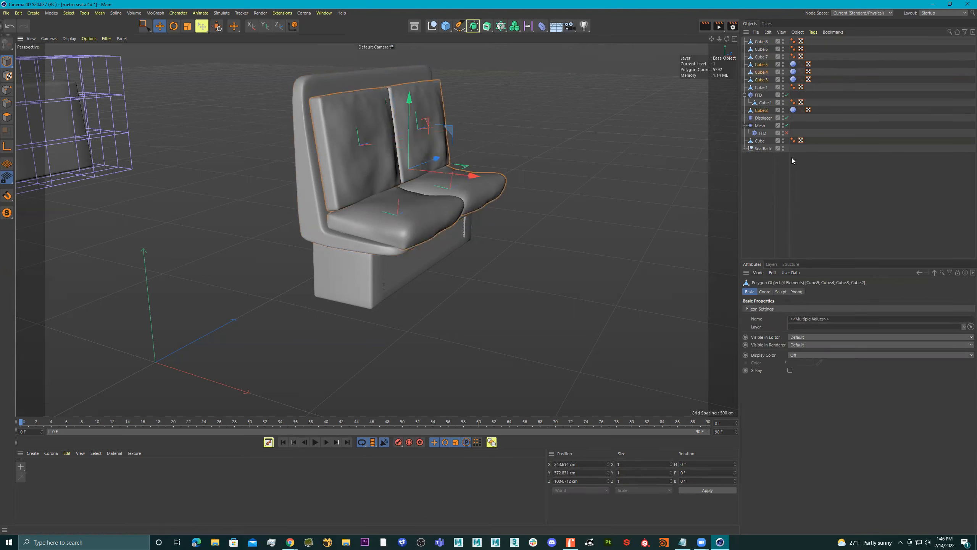
key("alt+g")
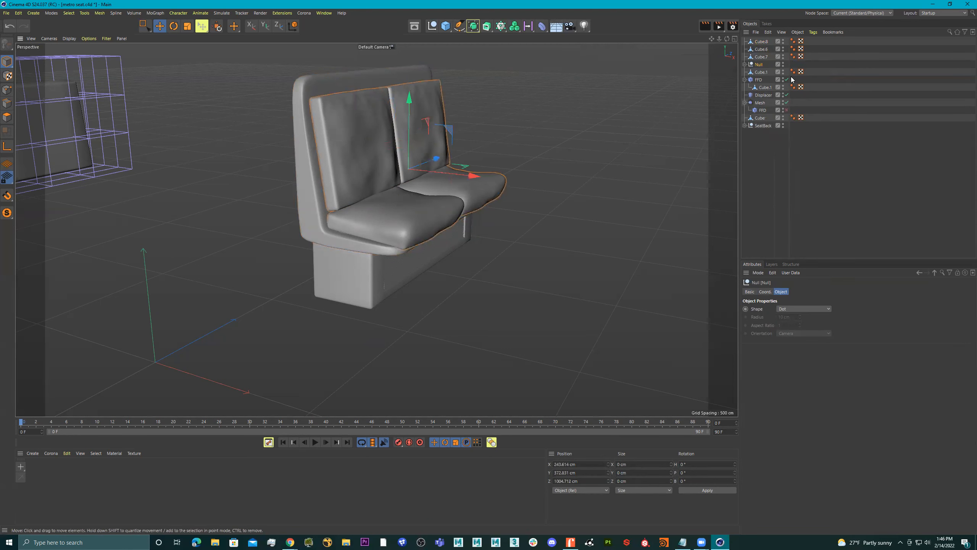
double_click(760, 65)
type("shion")
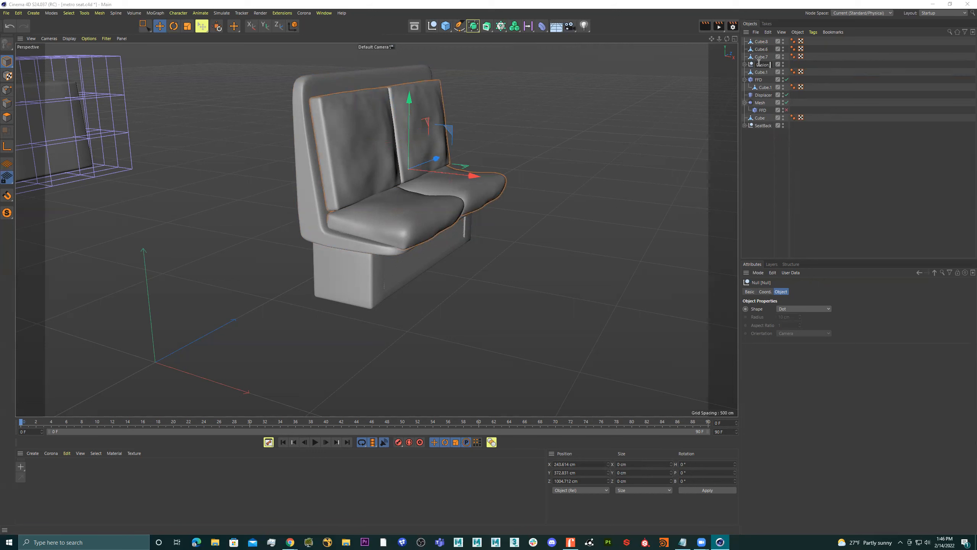
type("eat_Cusion_GRP")
key("Return")
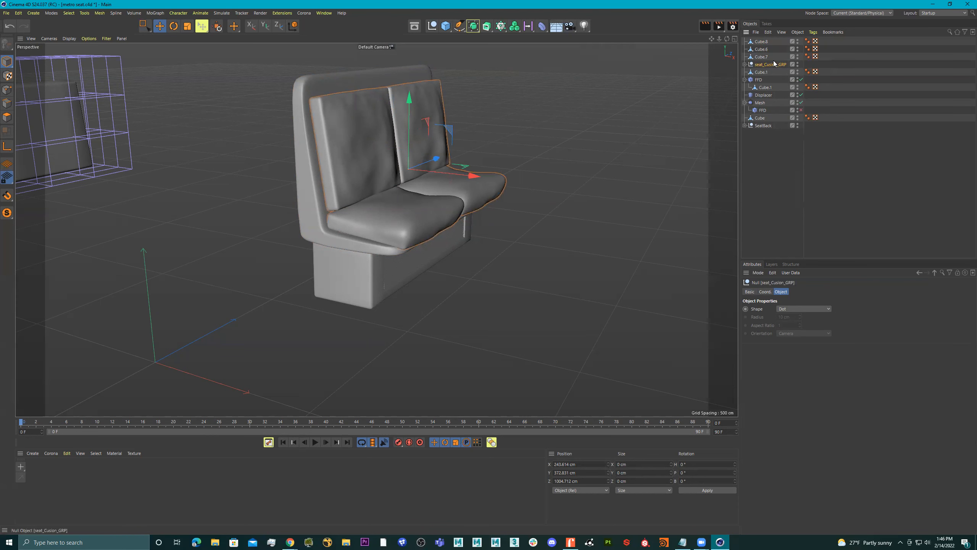
- Select the bench's base block
left_click(358, 266)
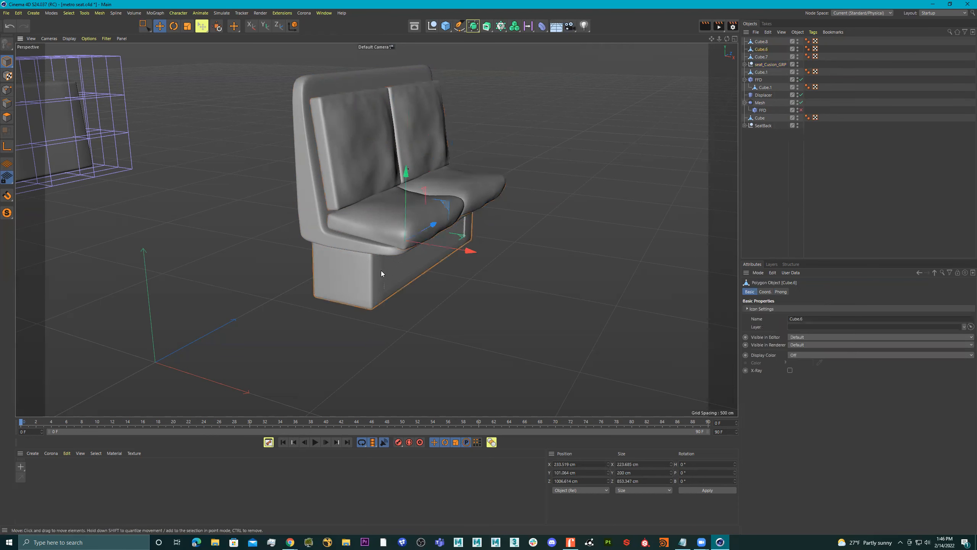